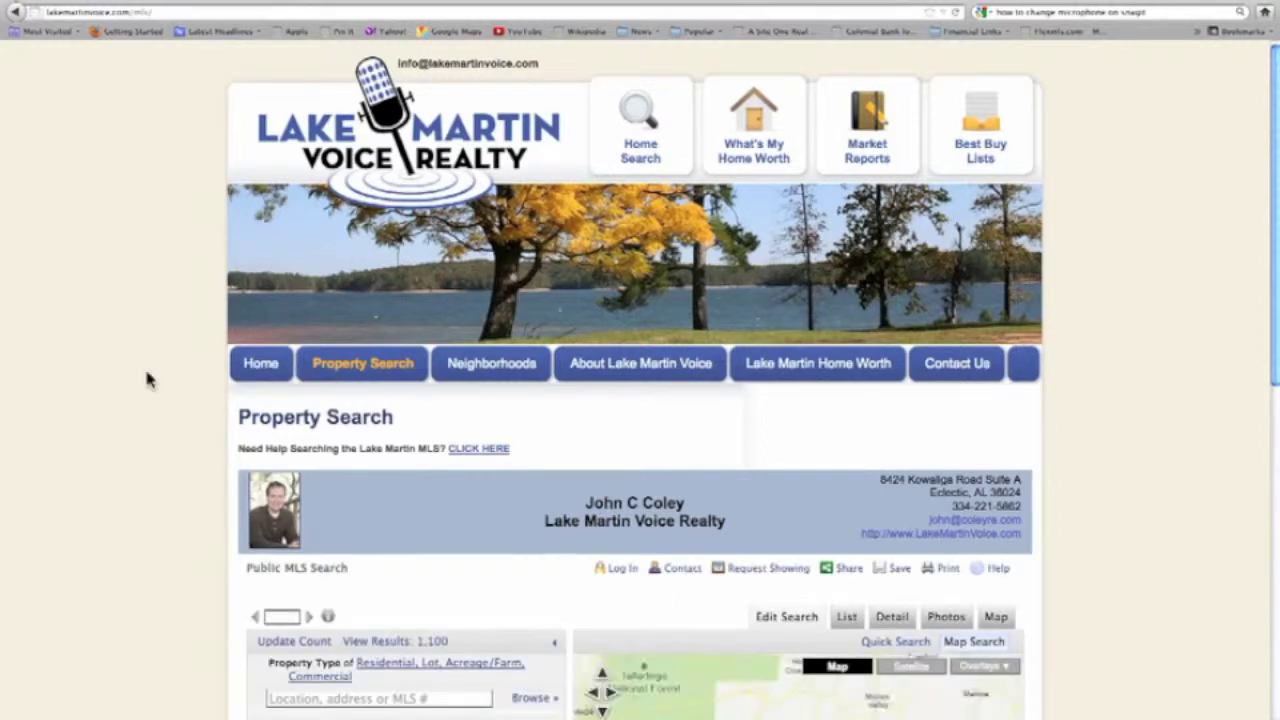
Scroll down to the search form and dismiss the '1,100 listings matched' notice on the map.
scroll(146, 379, "down", 3)
scroll(146, 379, "down", 3)
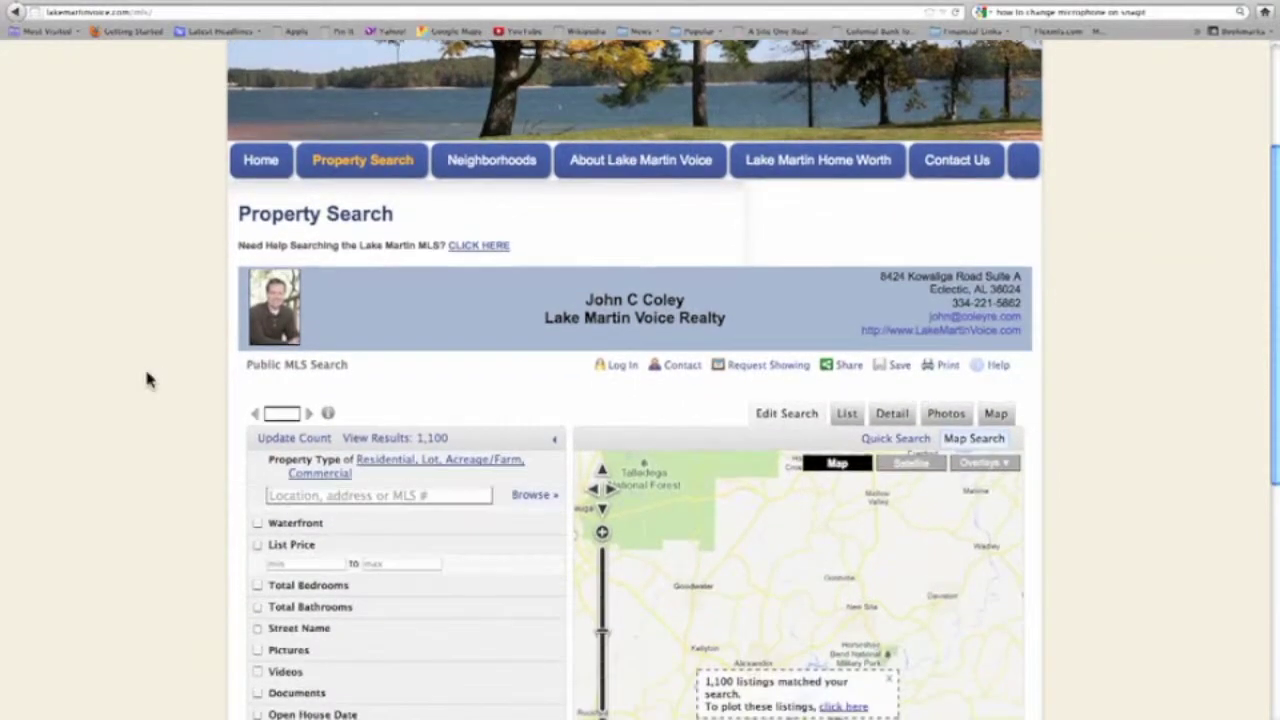
scroll(146, 379, "down", 1)
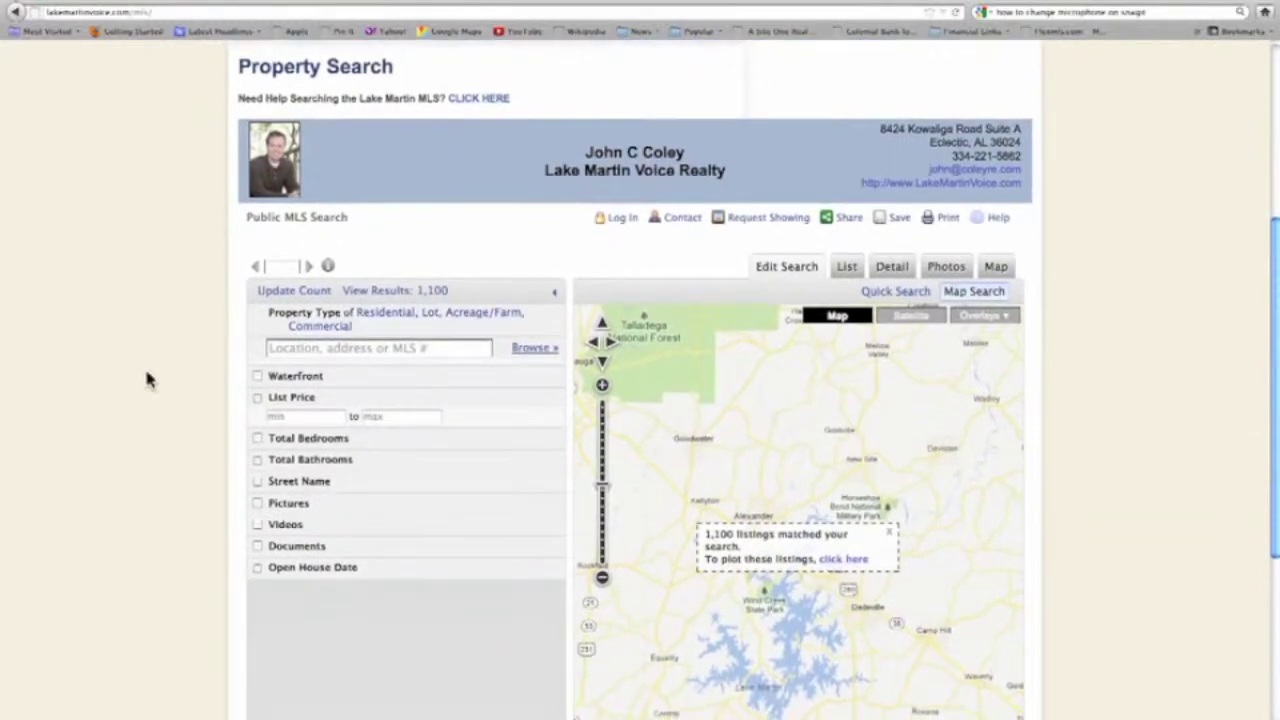
scroll(146, 379, "down", 1)
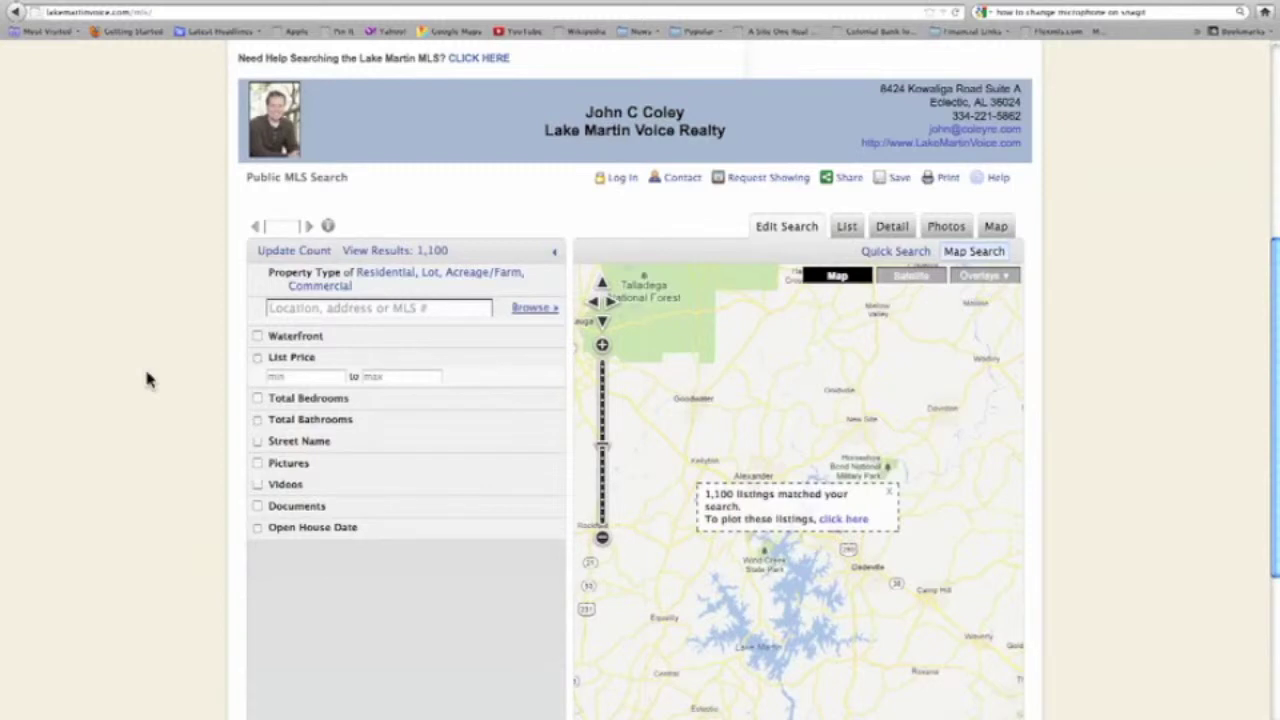
left_click(891, 496)
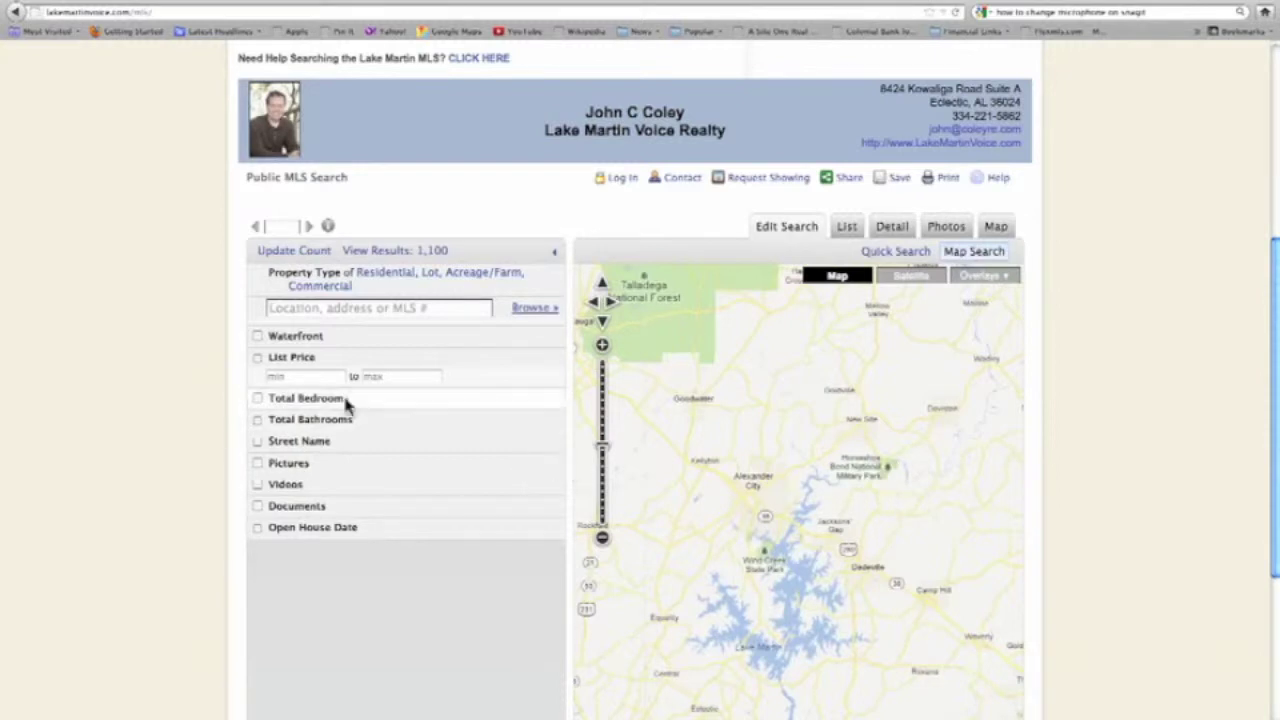
Add a Waterfront filter set to Yes.
left_click(258, 336)
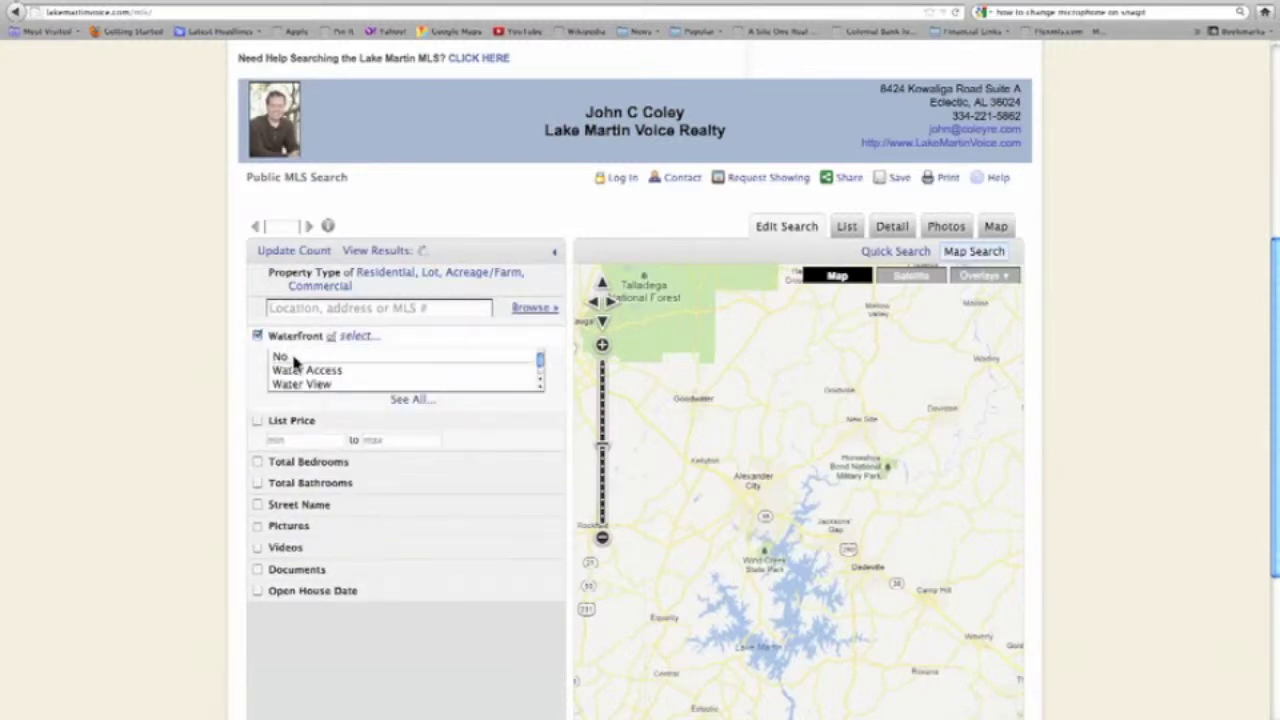
scroll(295, 363, "down", 1)
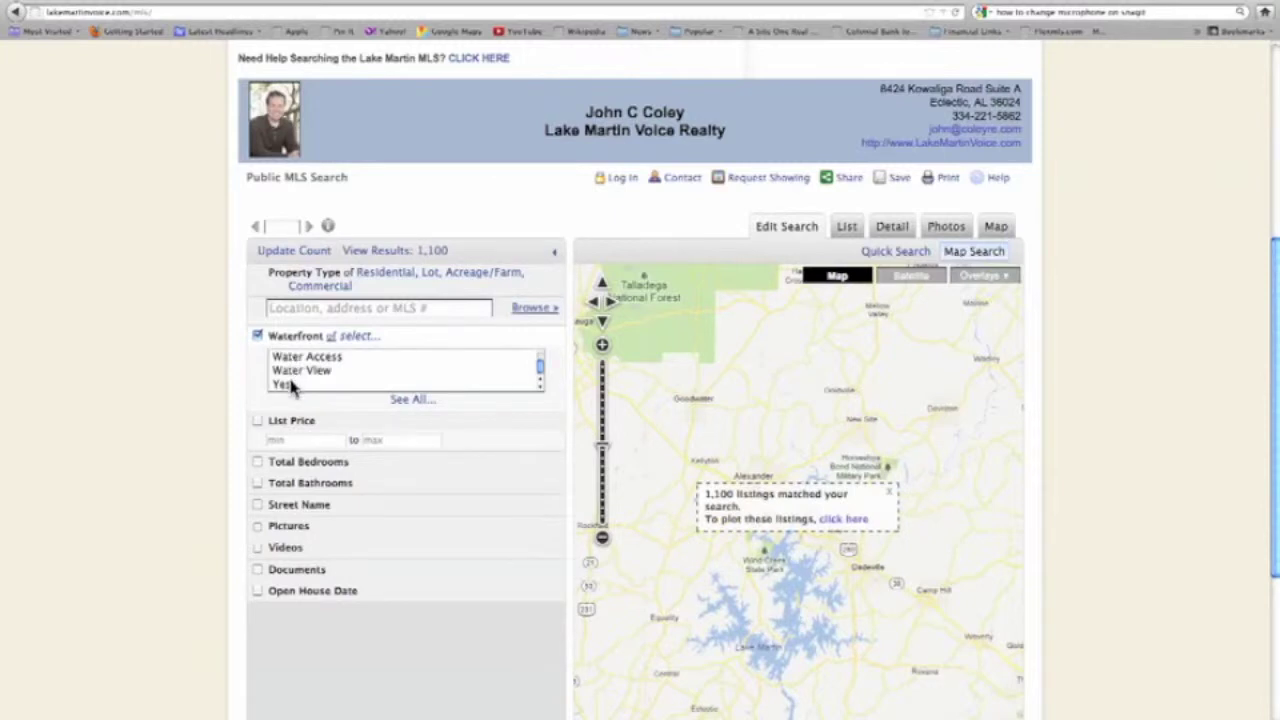
left_click(290, 386)
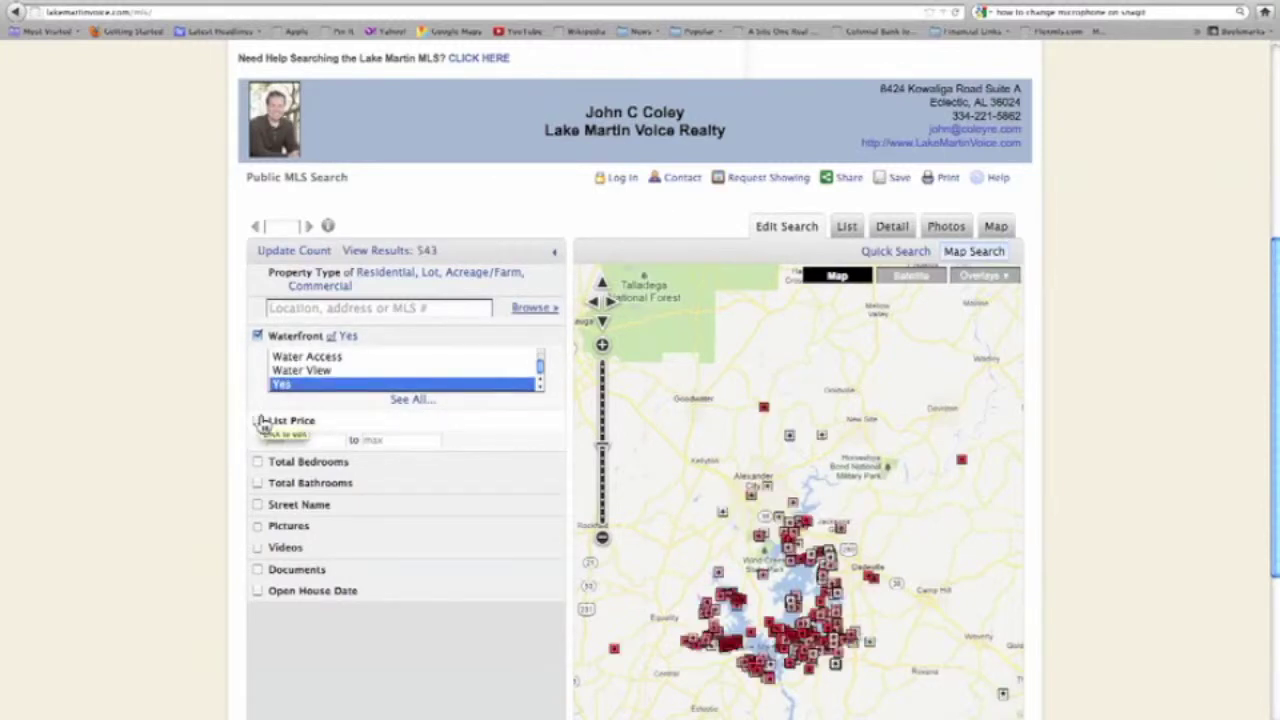
Limit List Price to 350000–399999 and update the search to 54 results.
left_click(261, 421)
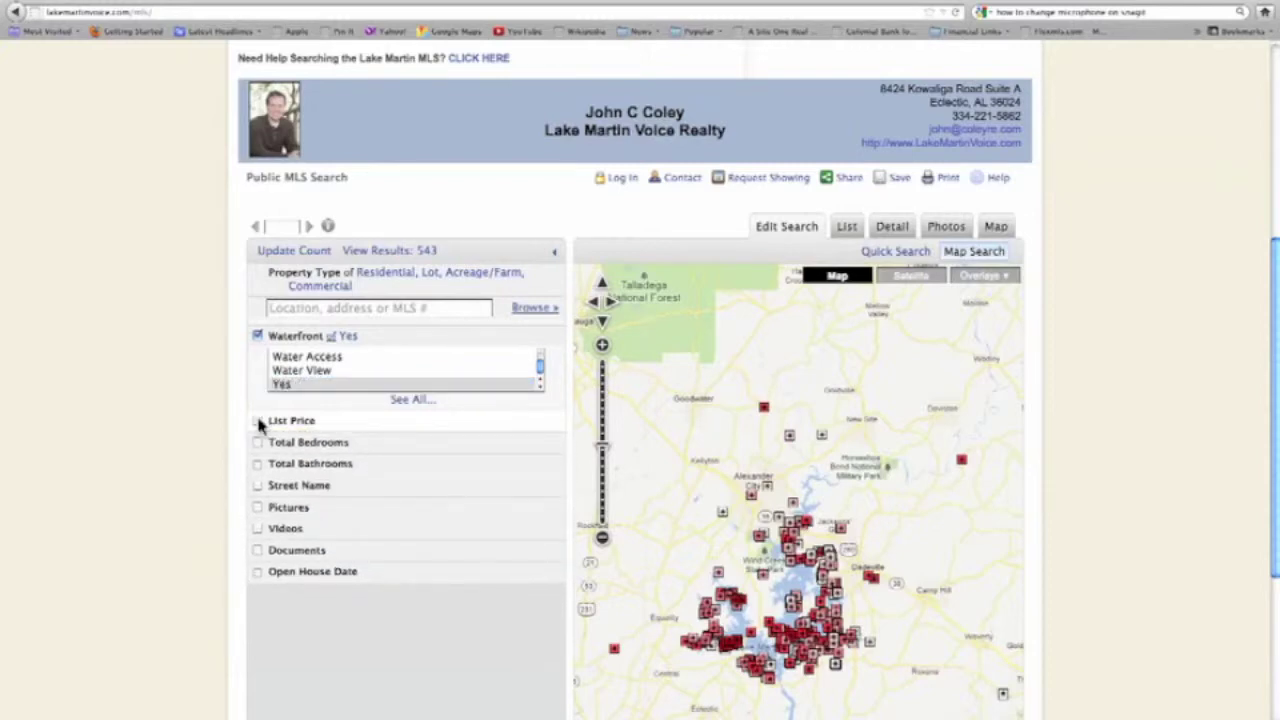
left_click(259, 421)
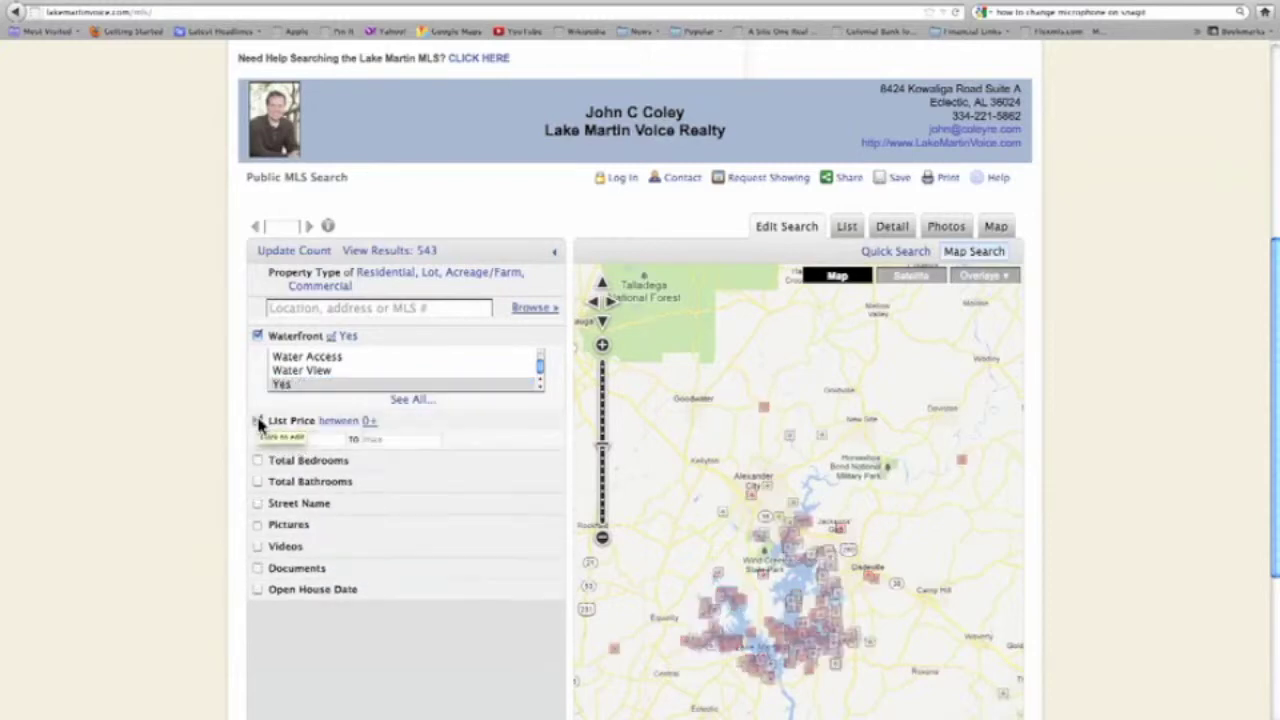
left_click(307, 441)
type("3")
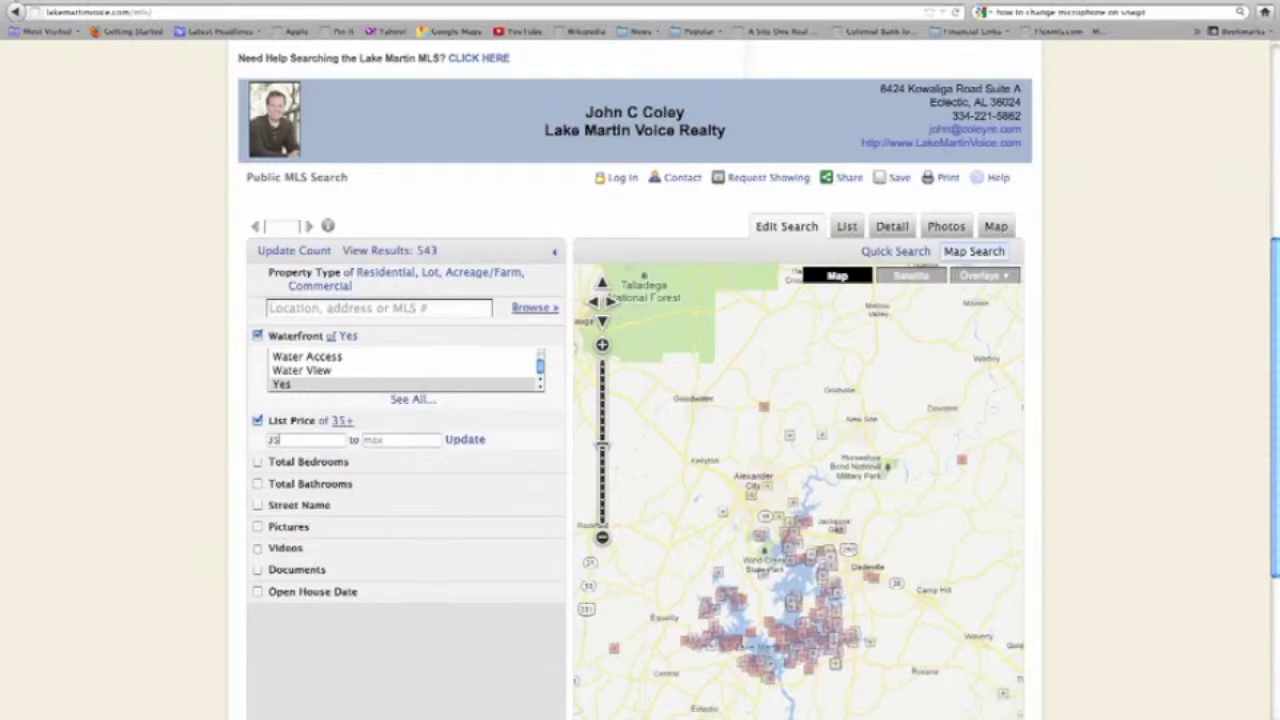
type("50000")
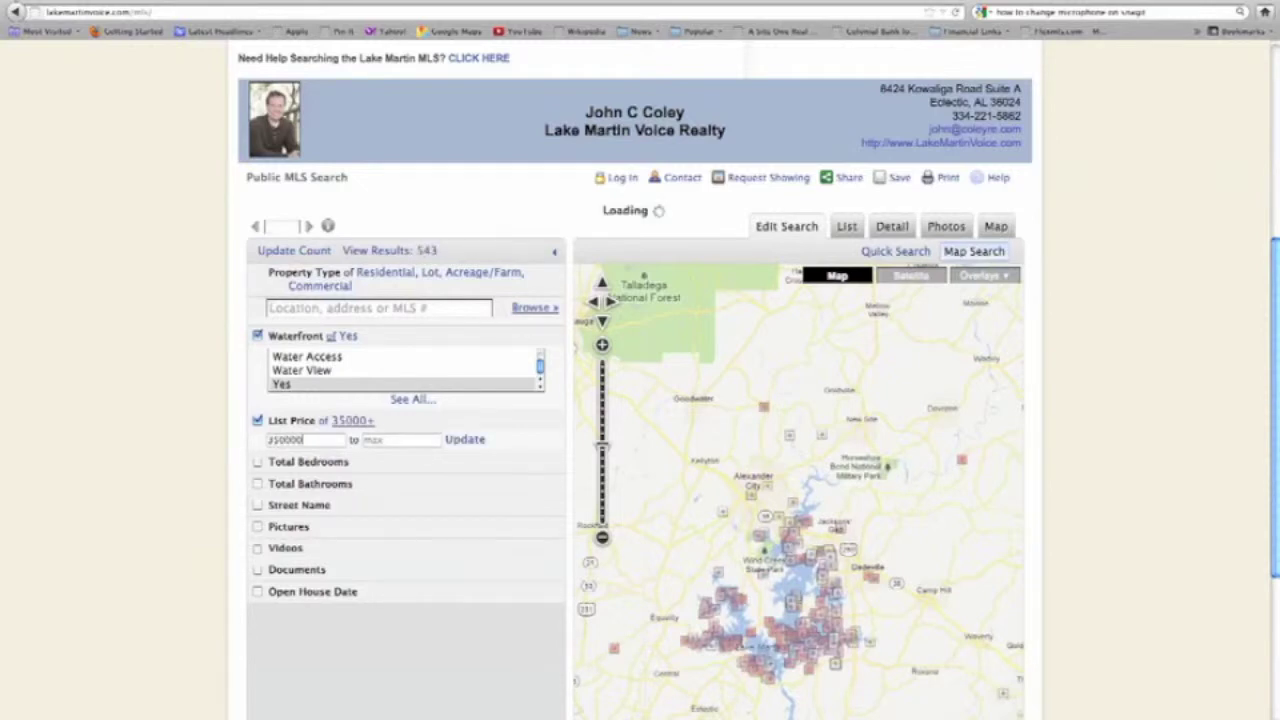
key("Tab")
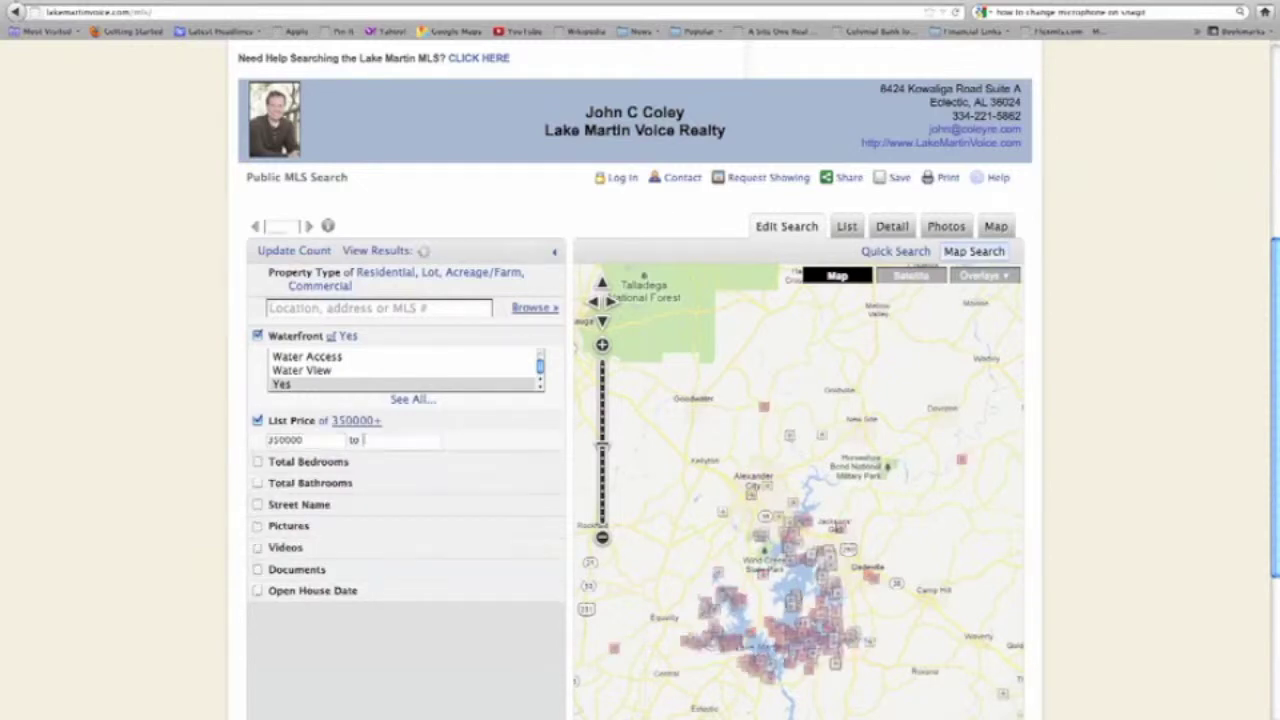
type("3")
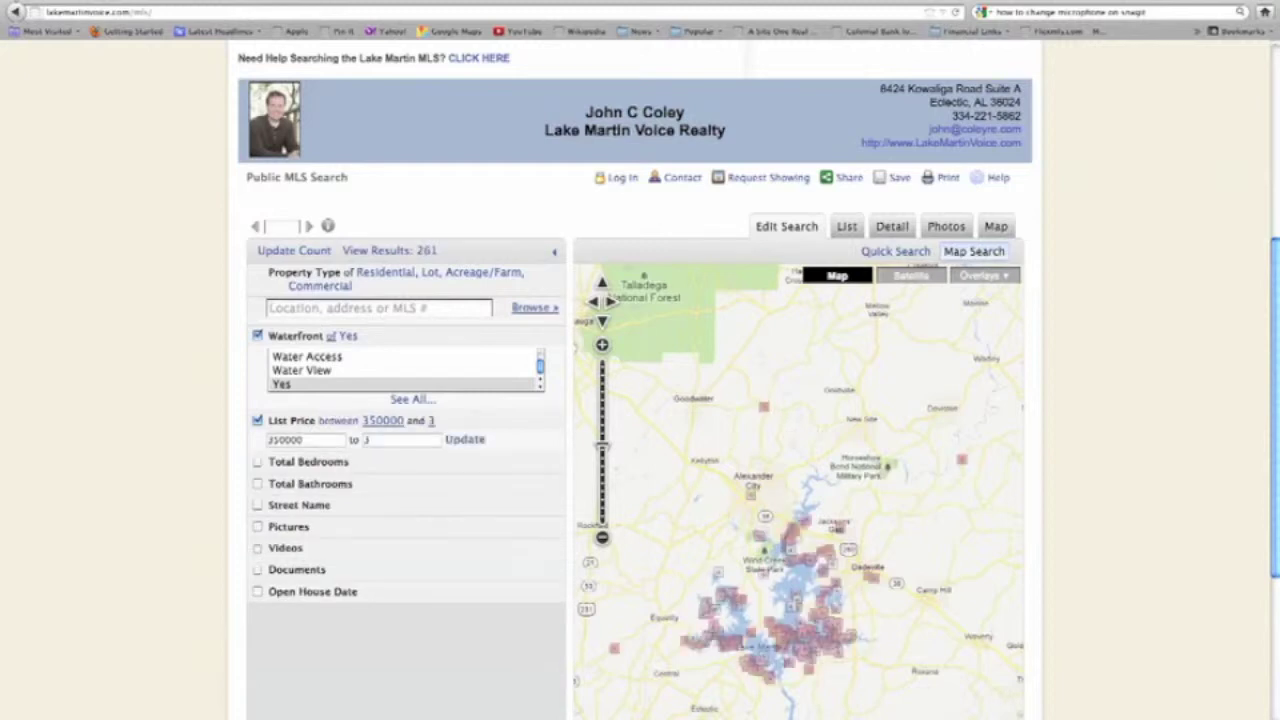
type("99999")
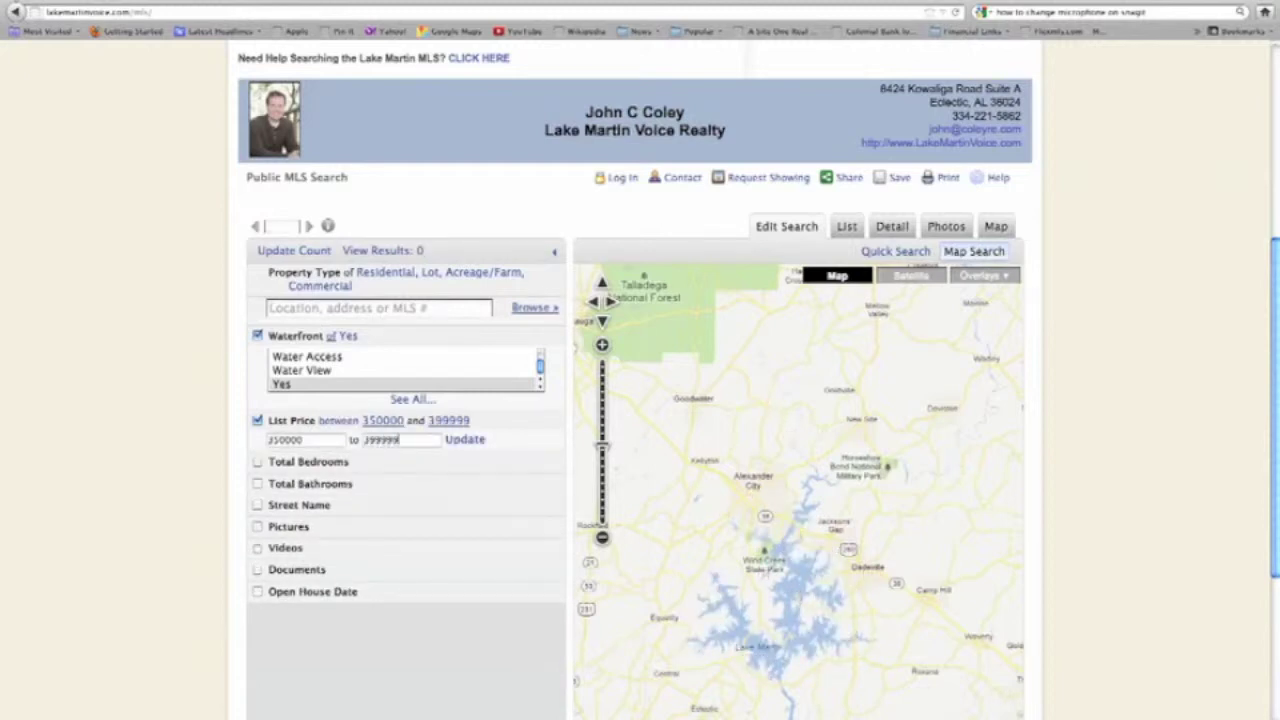
left_click(465, 440)
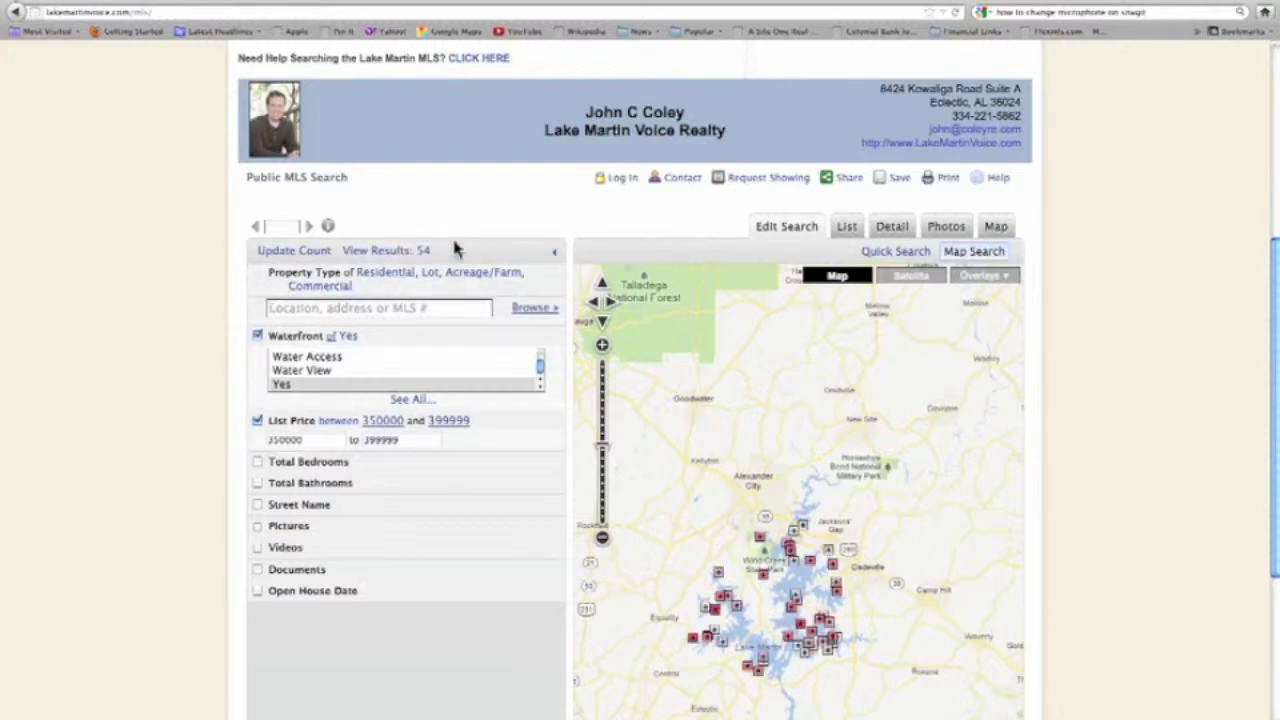
Require a minimum of 4 bedrooms and view the 12 matching listings as a list.
left_click(258, 463)
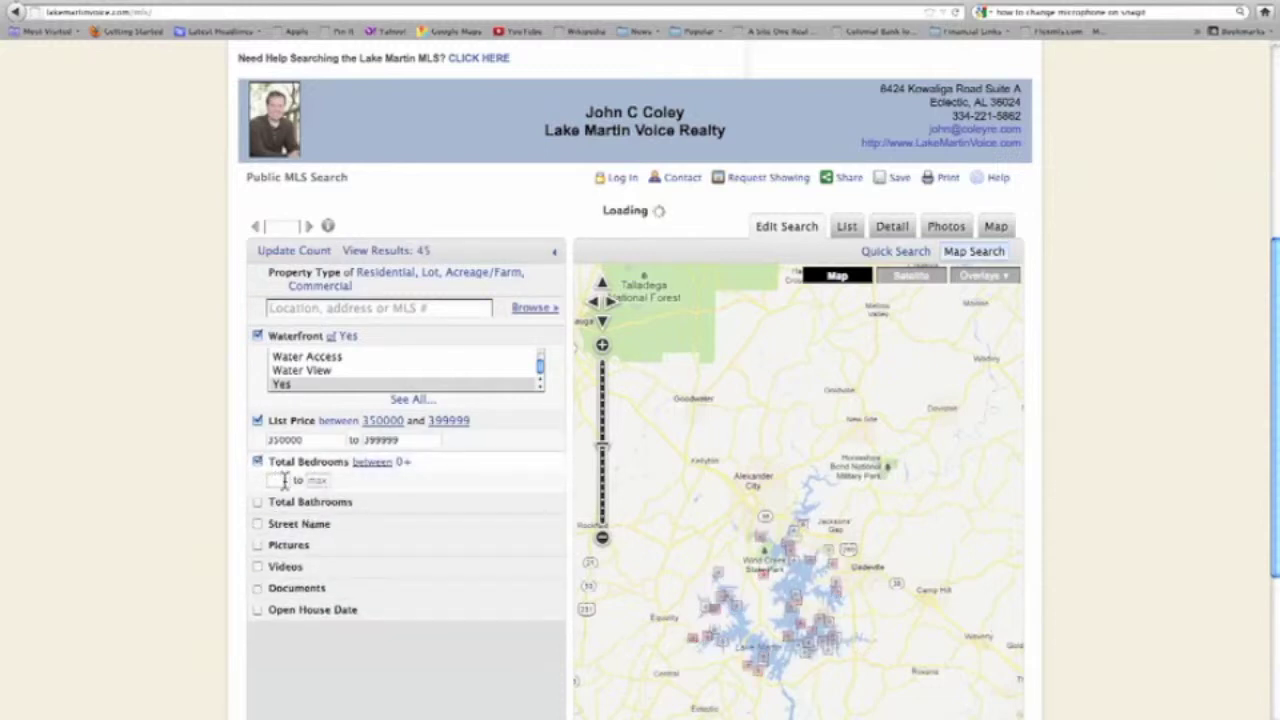
left_click(285, 480)
type("4")
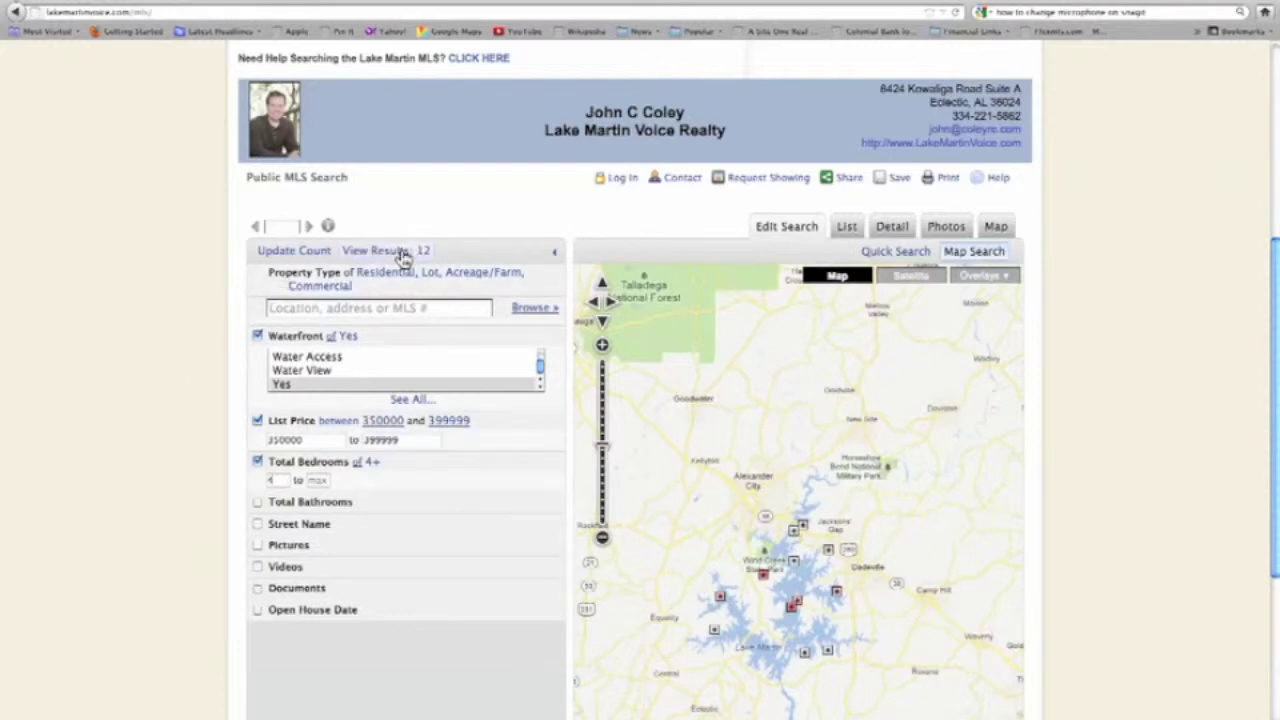
scroll(165, 320, "down", 3)
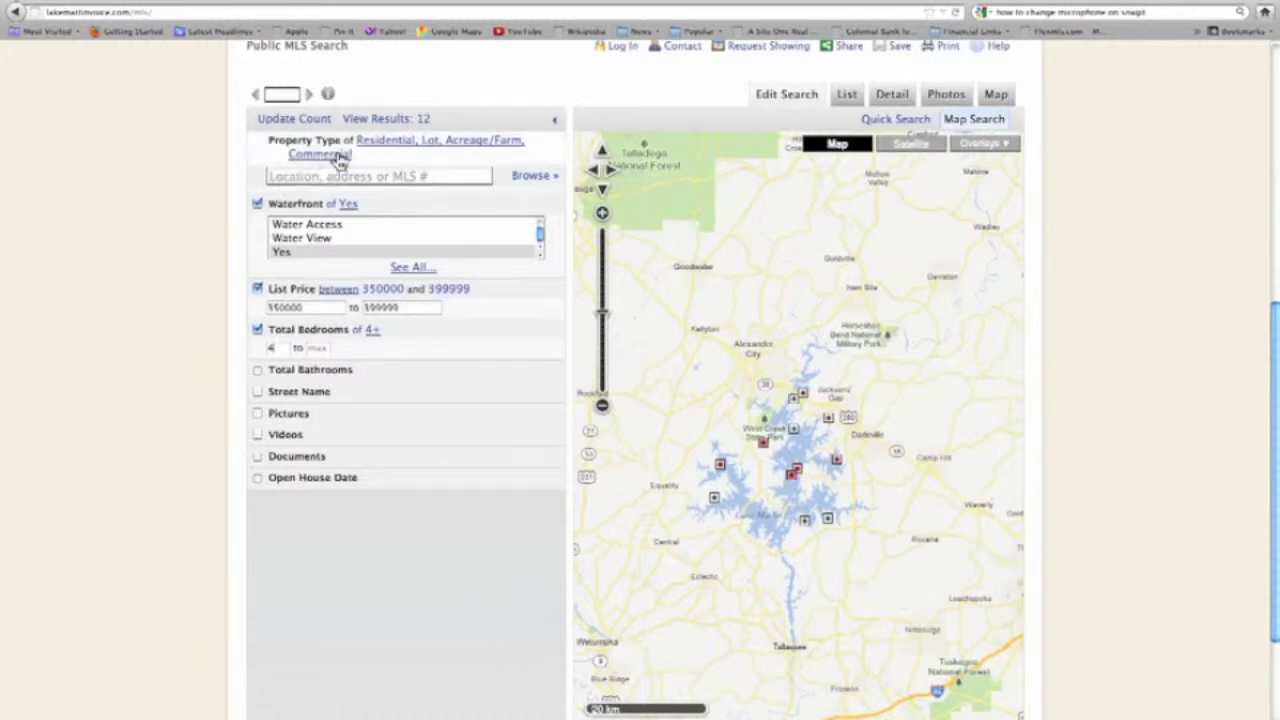
left_click(394, 120)
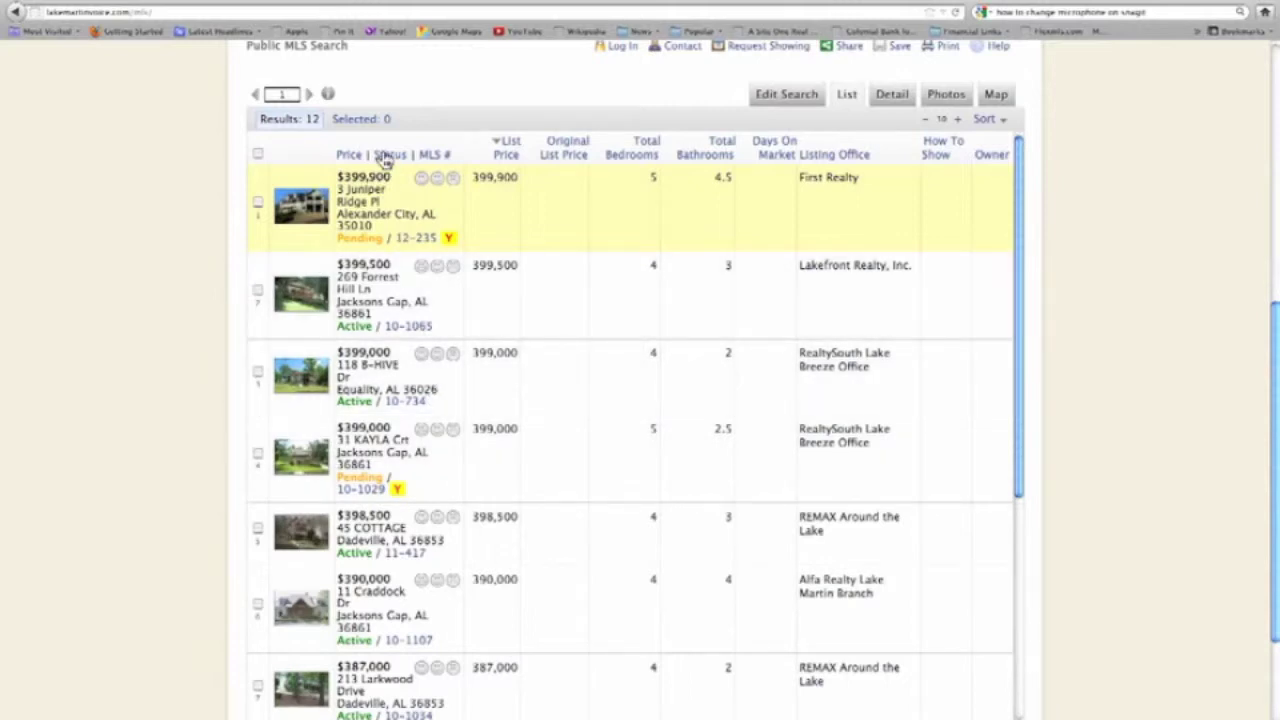
Sort the results by Status ascending and select all 12 listings.
mouse_move(385, 160)
left_click(396, 174)
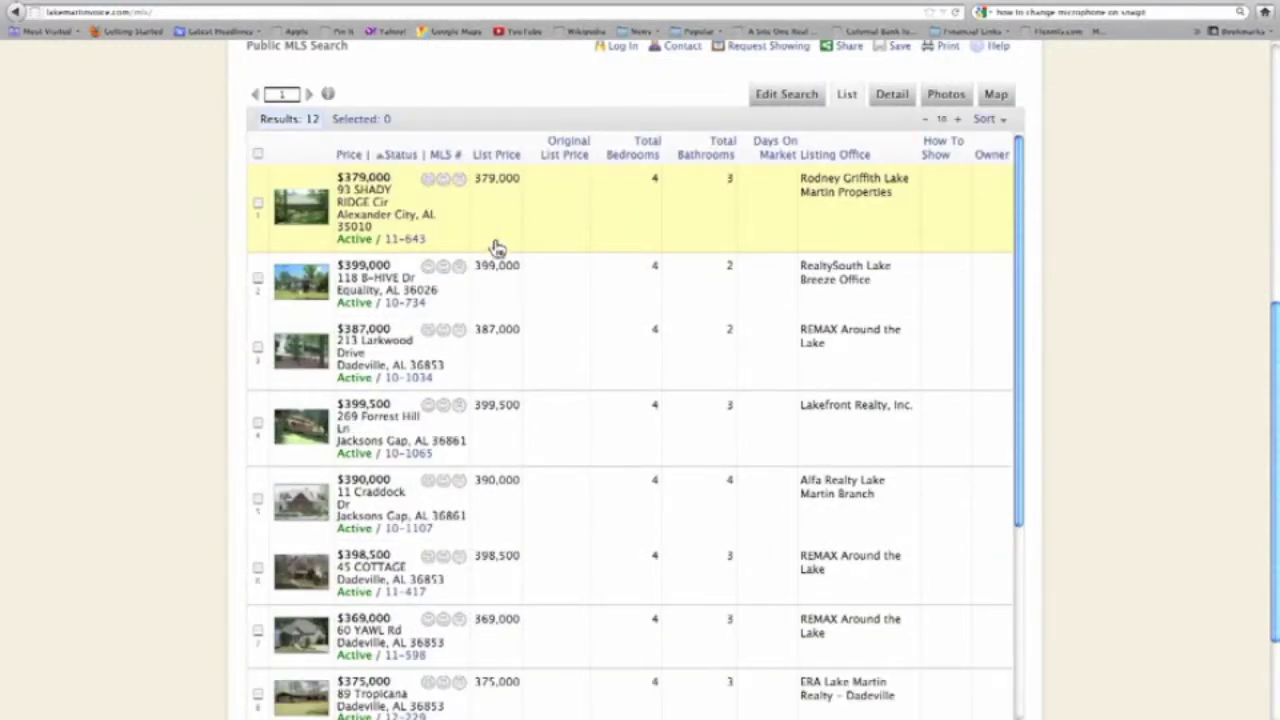
scroll(500, 255, "down", 5)
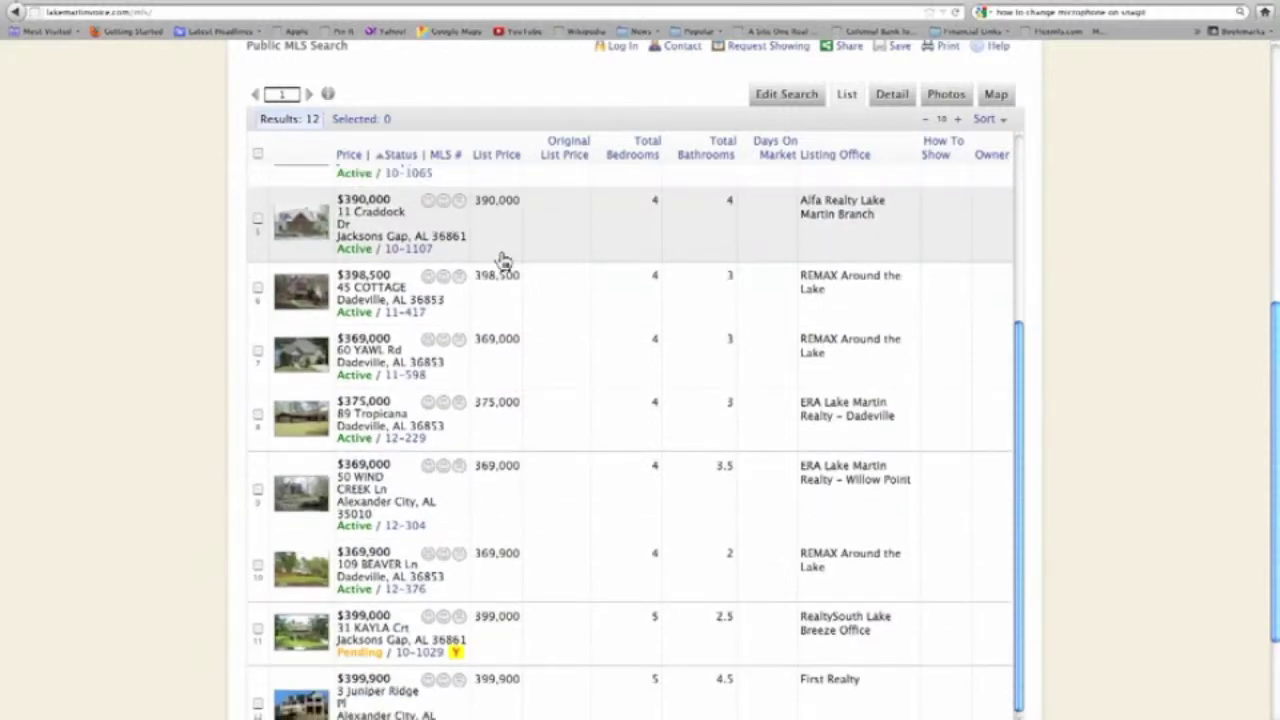
scroll(502, 260, "up", 4)
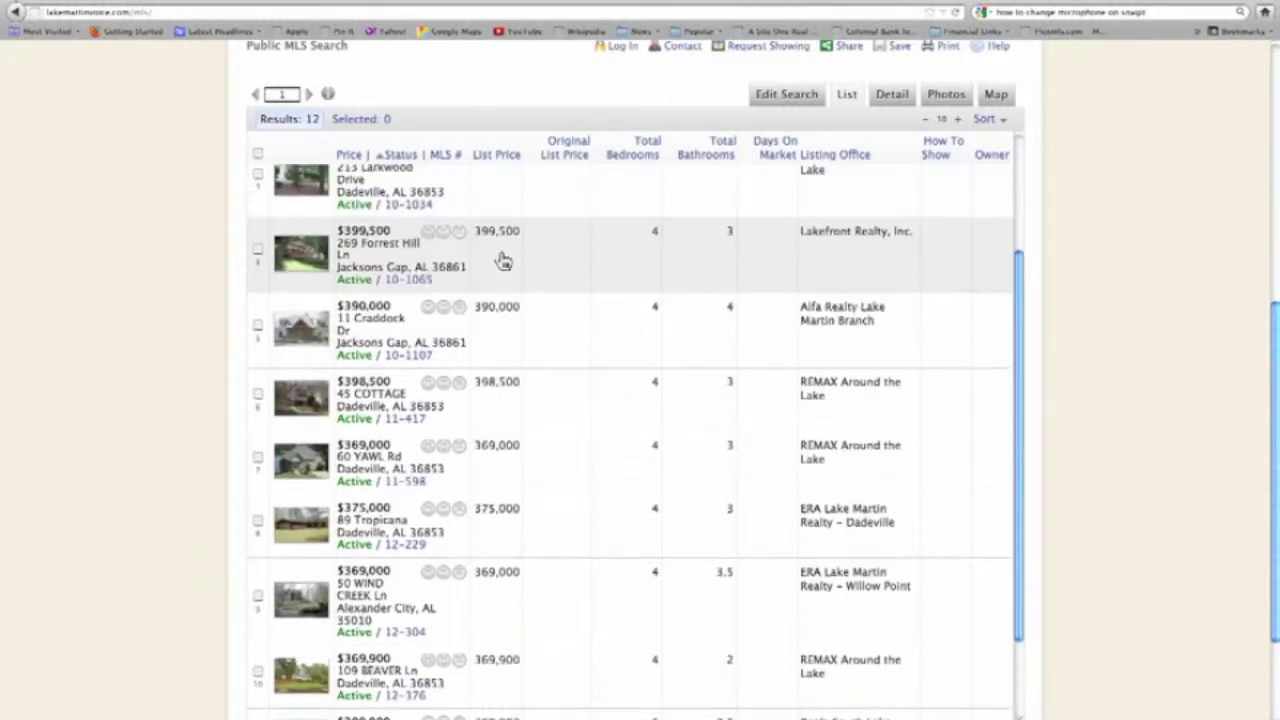
left_click(257, 155)
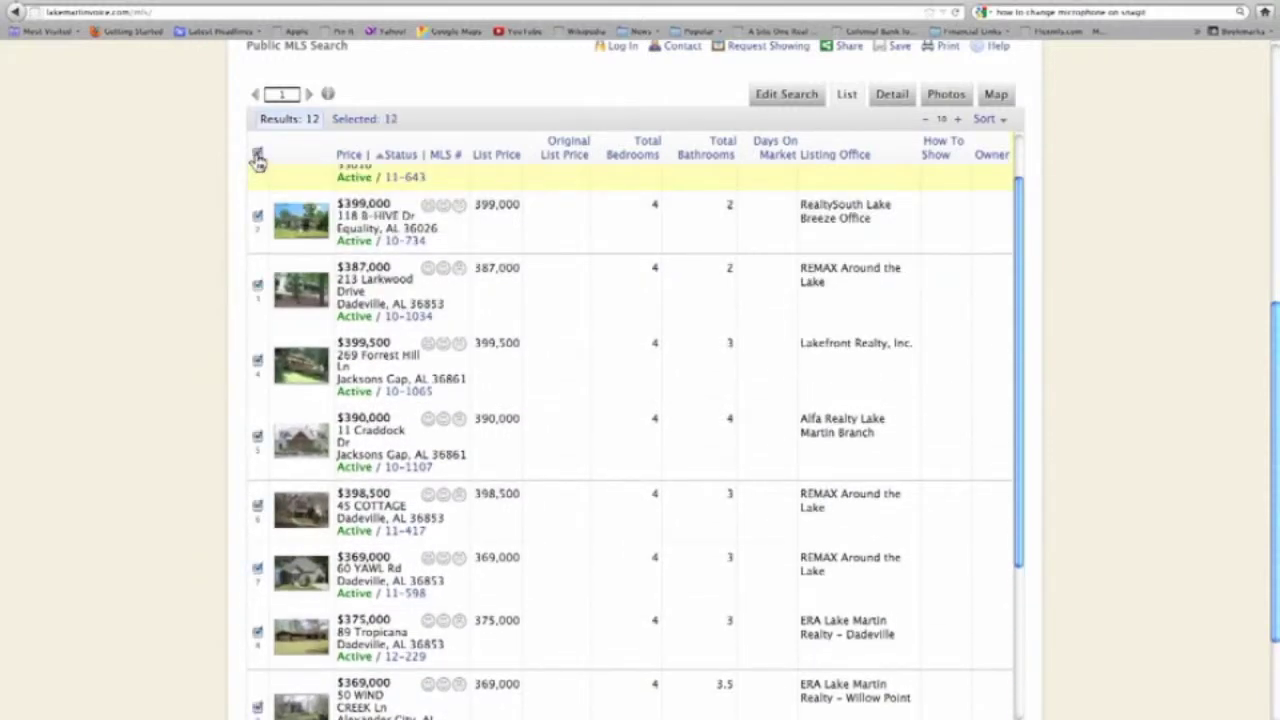
Deselect one of the last listings and show only the 10 selected results.
scroll(440, 283, "down", 4)
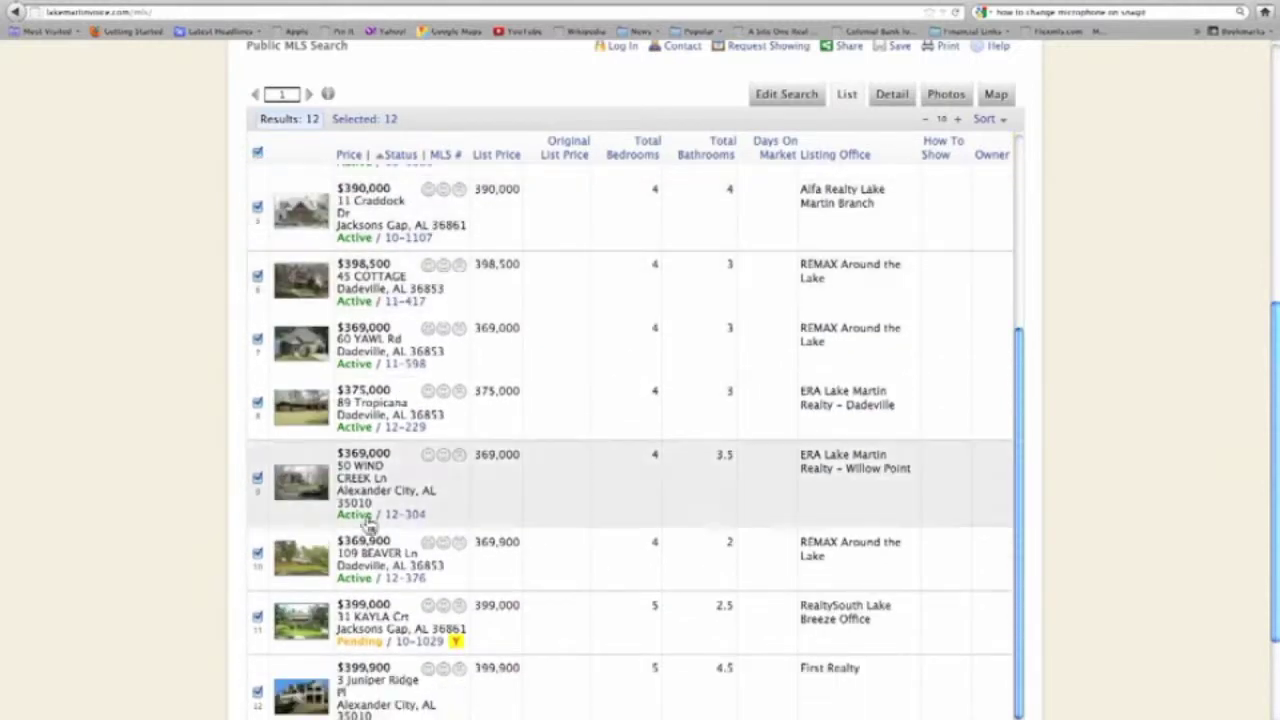
left_click(257, 689)
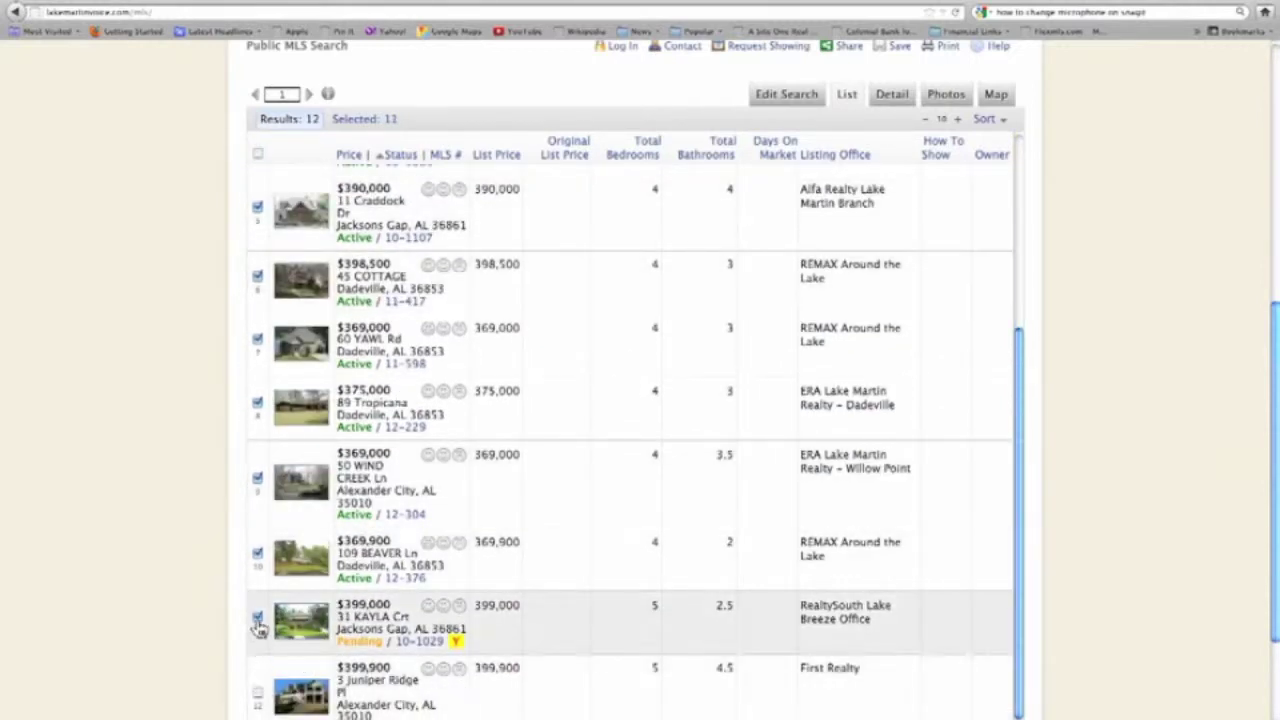
scroll(557, 594, "up", 5)
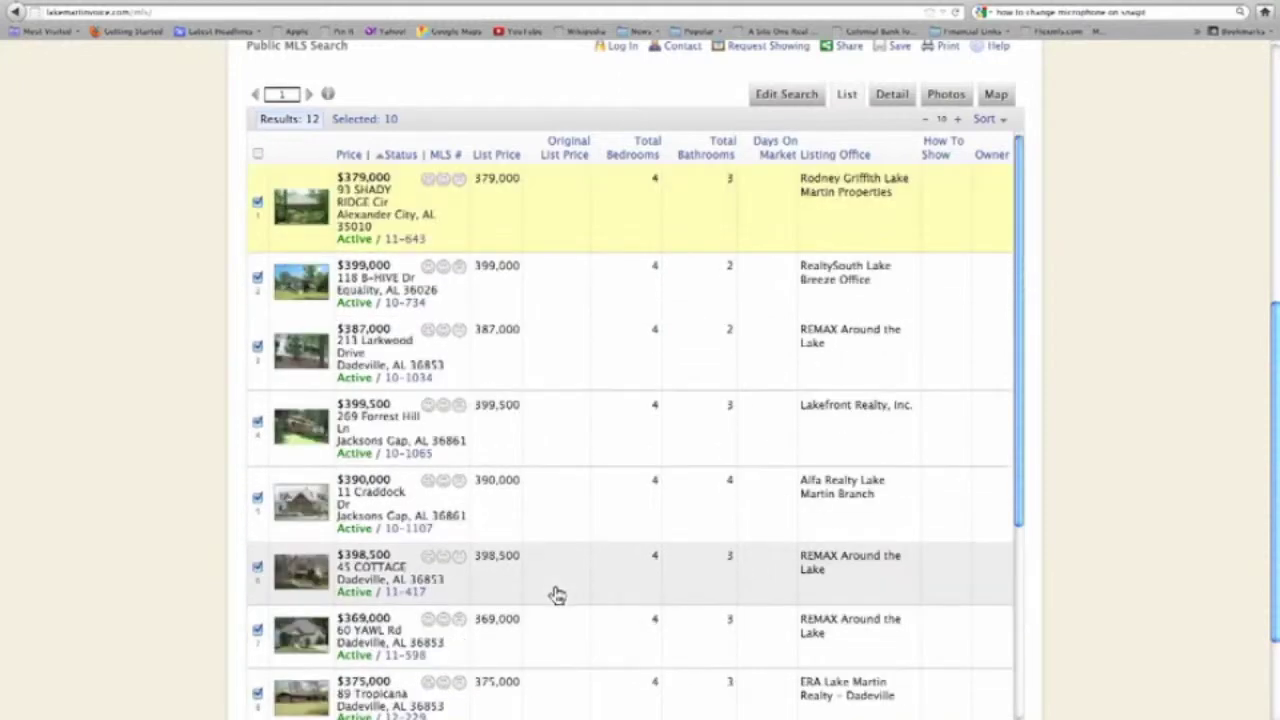
left_click(374, 120)
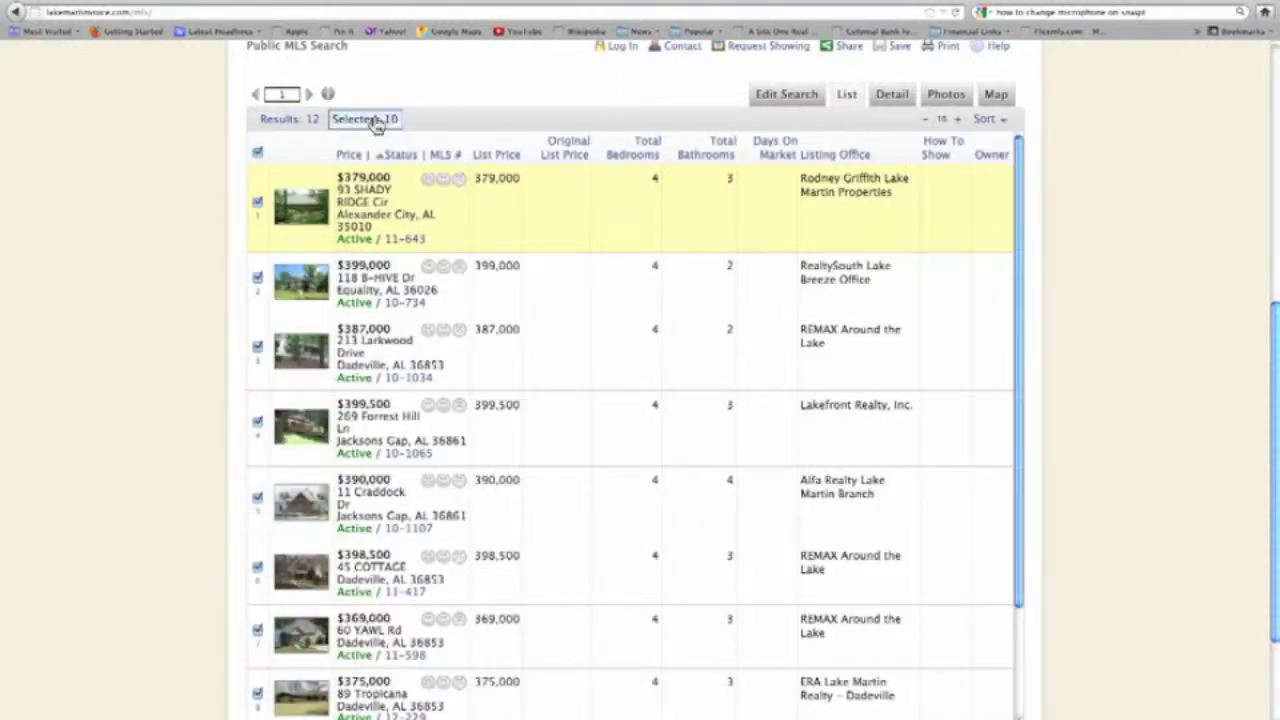
left_click(306, 121)
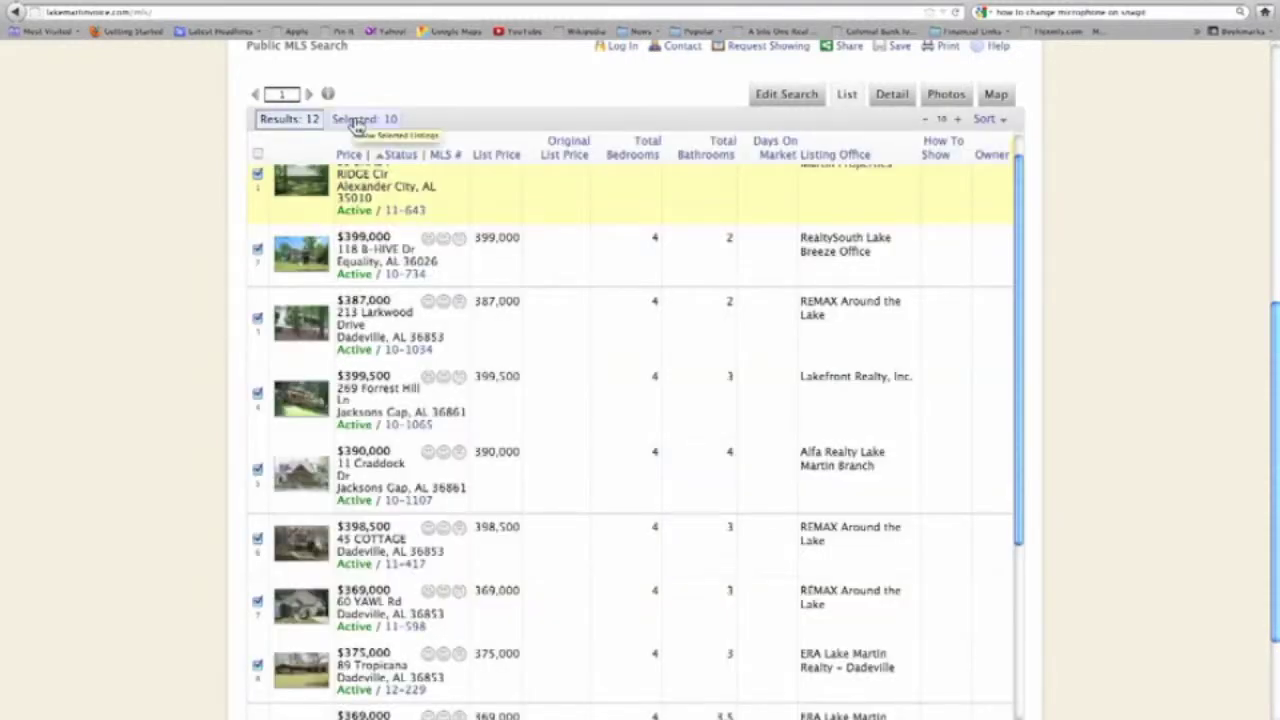
left_click(357, 121)
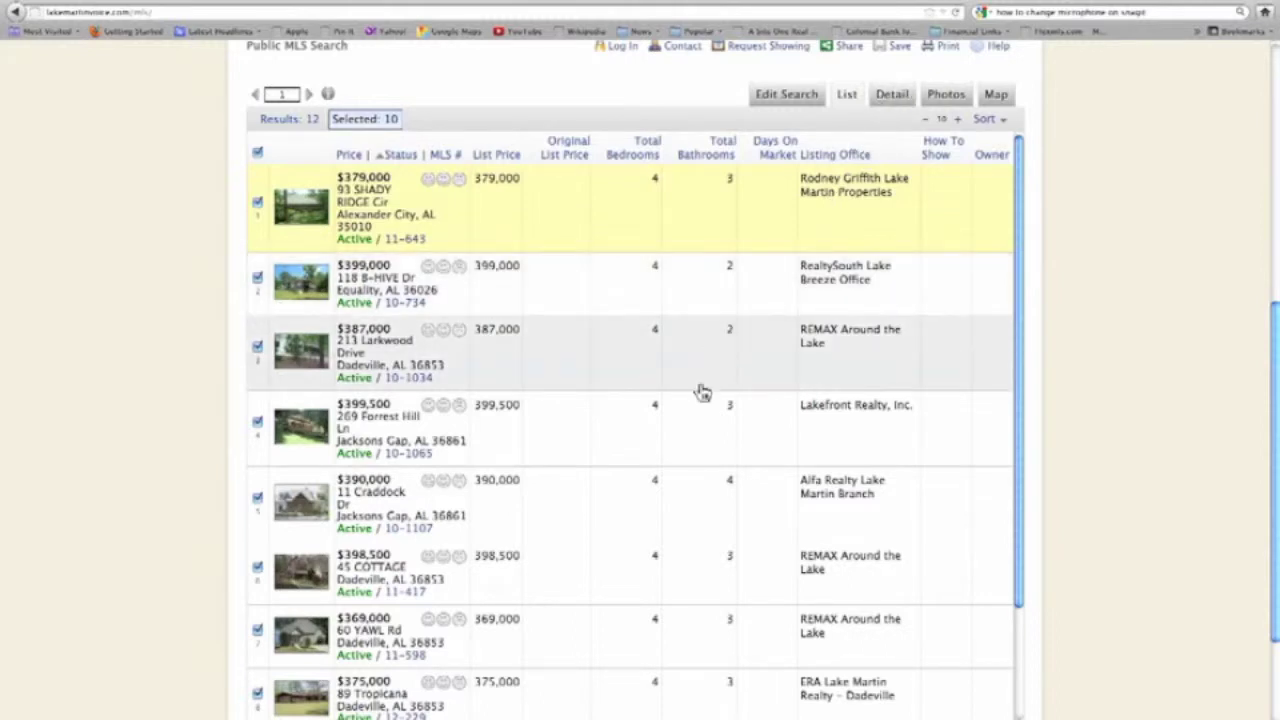
scroll(702, 390, "down", 3)
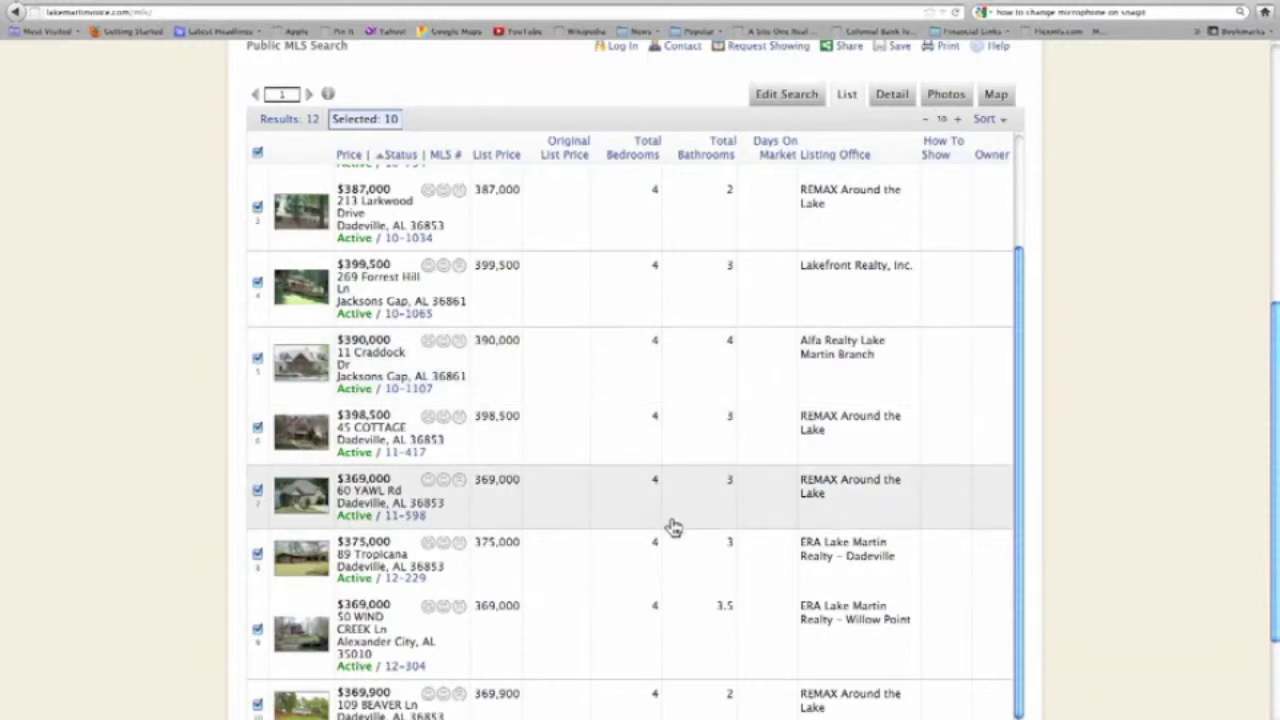
left_click(620, 516)
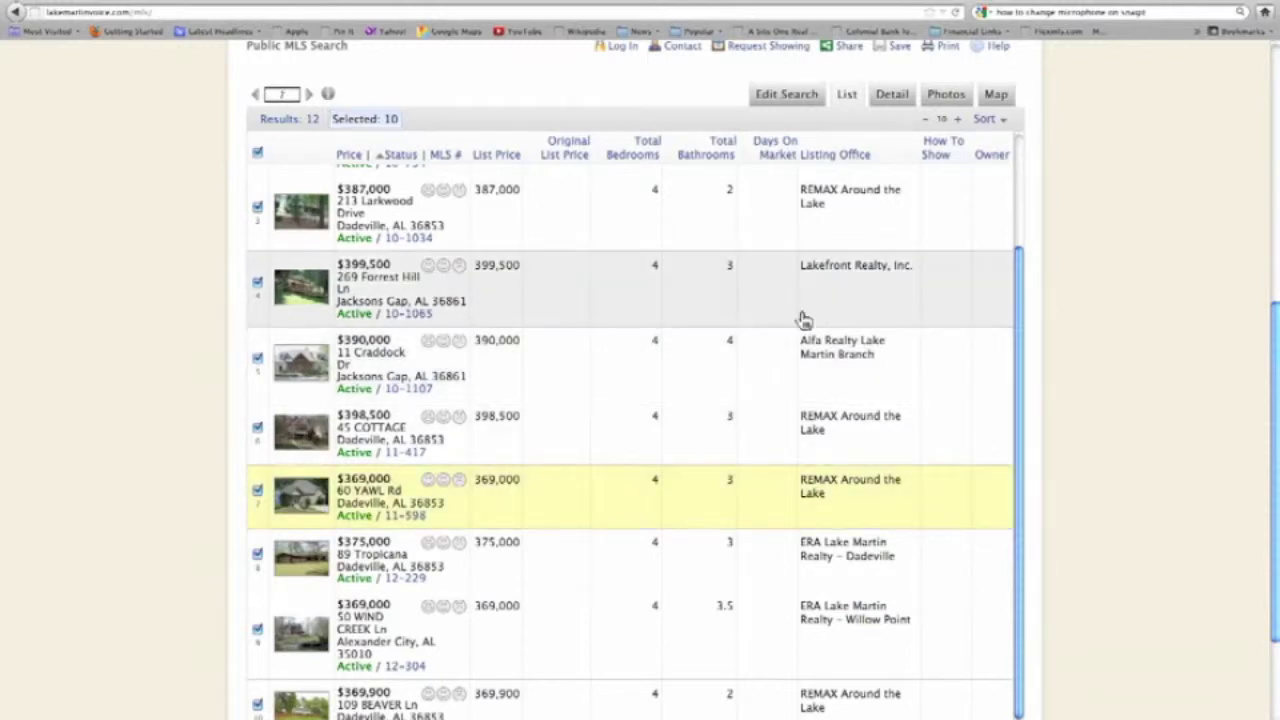
left_click(889, 96)
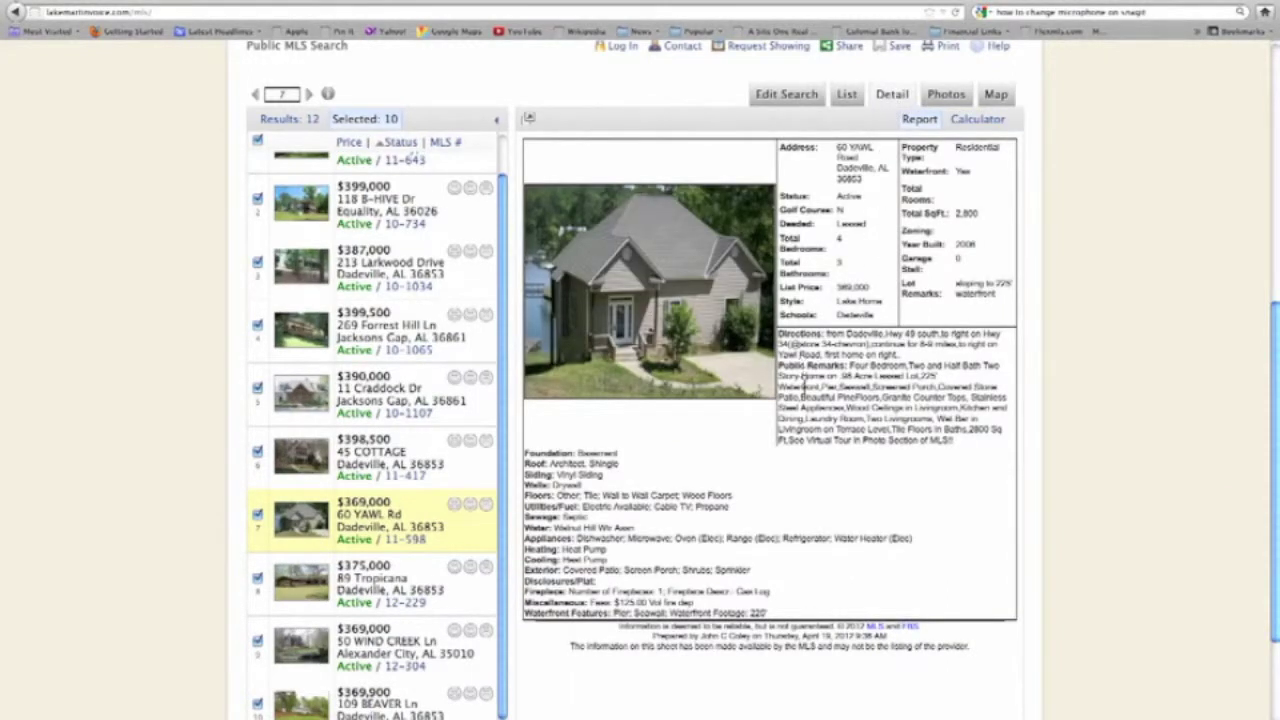
left_click(946, 95)
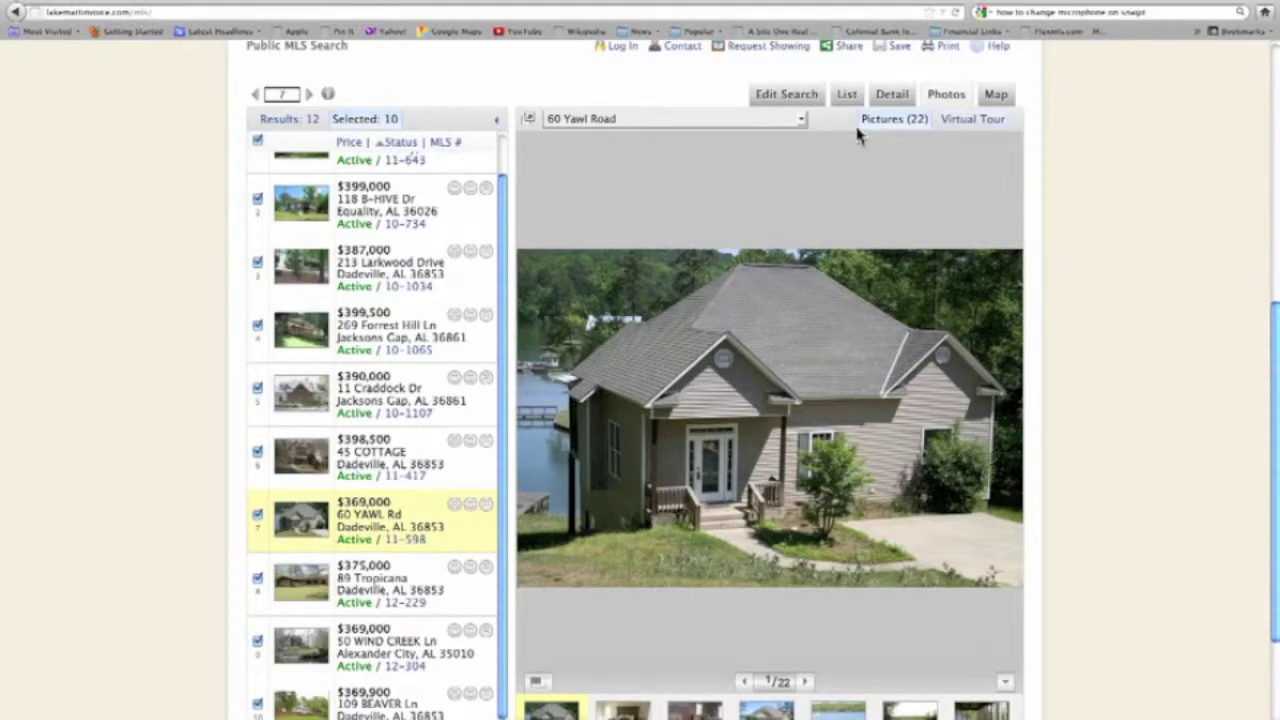
left_click(845, 98)
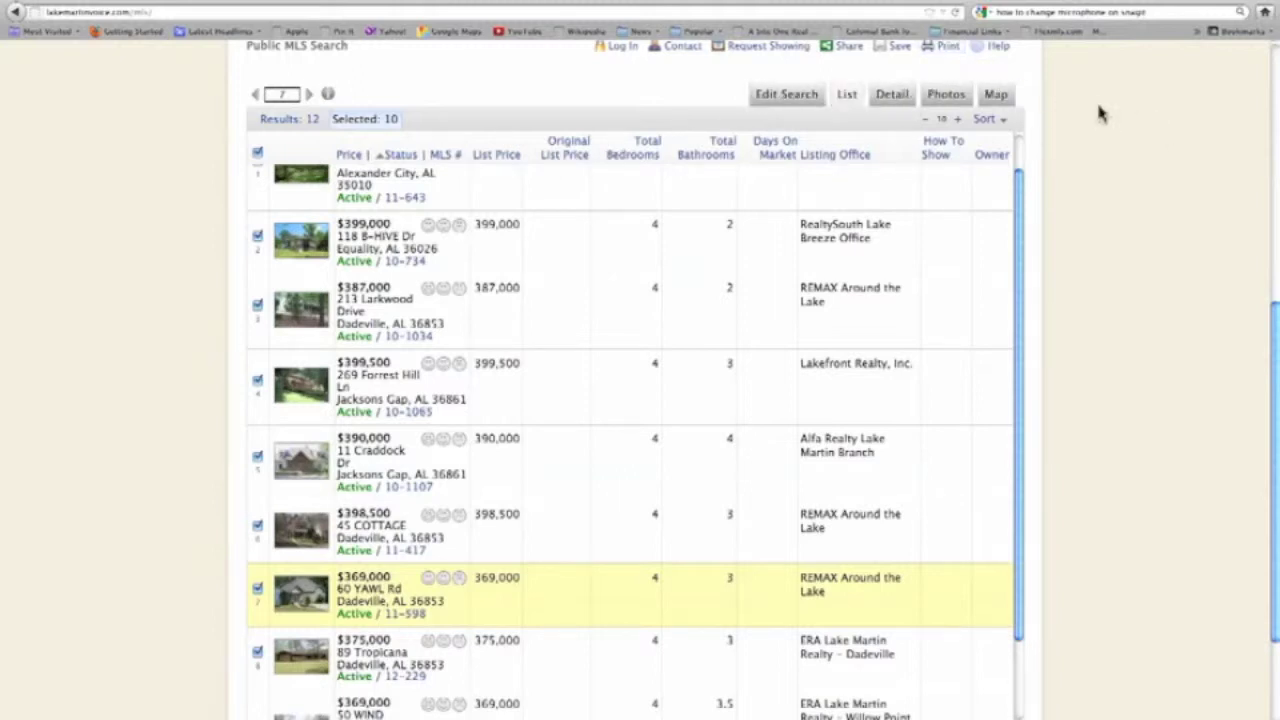
Set printing to include the list, detail reports and one combined map, then preview it.
scroll(1099, 113, "up", 2)
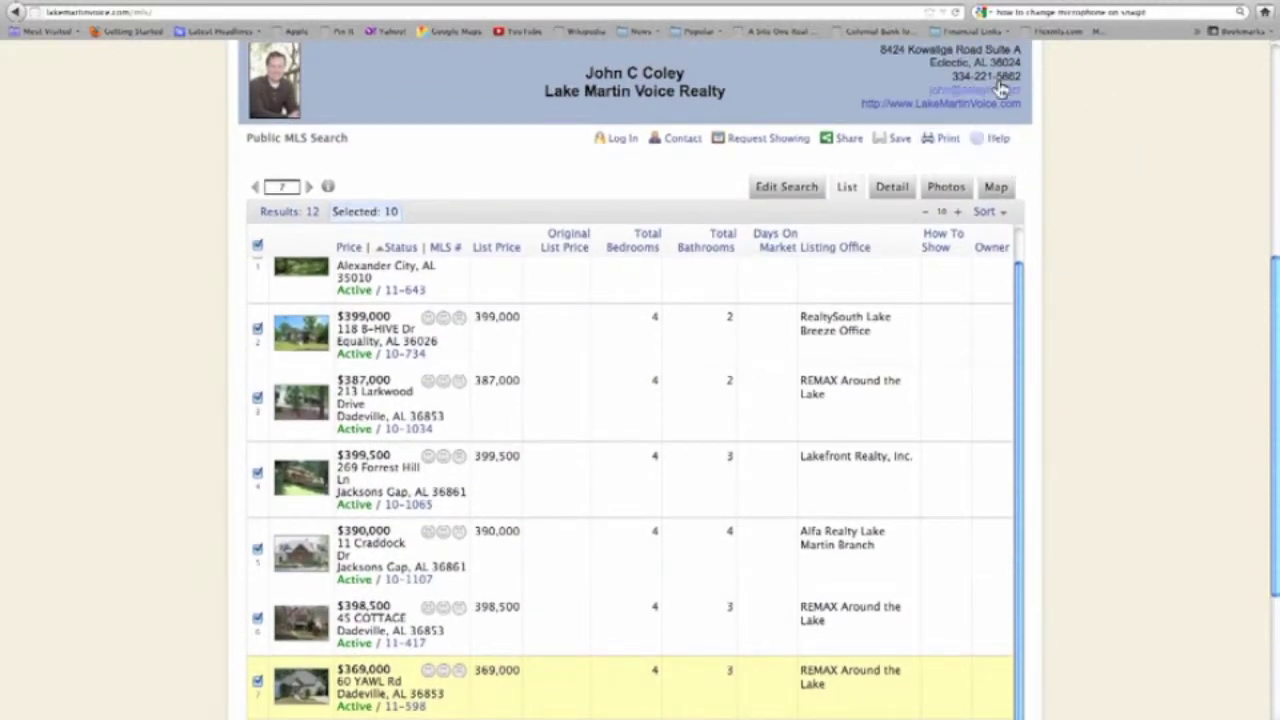
left_click(944, 146)
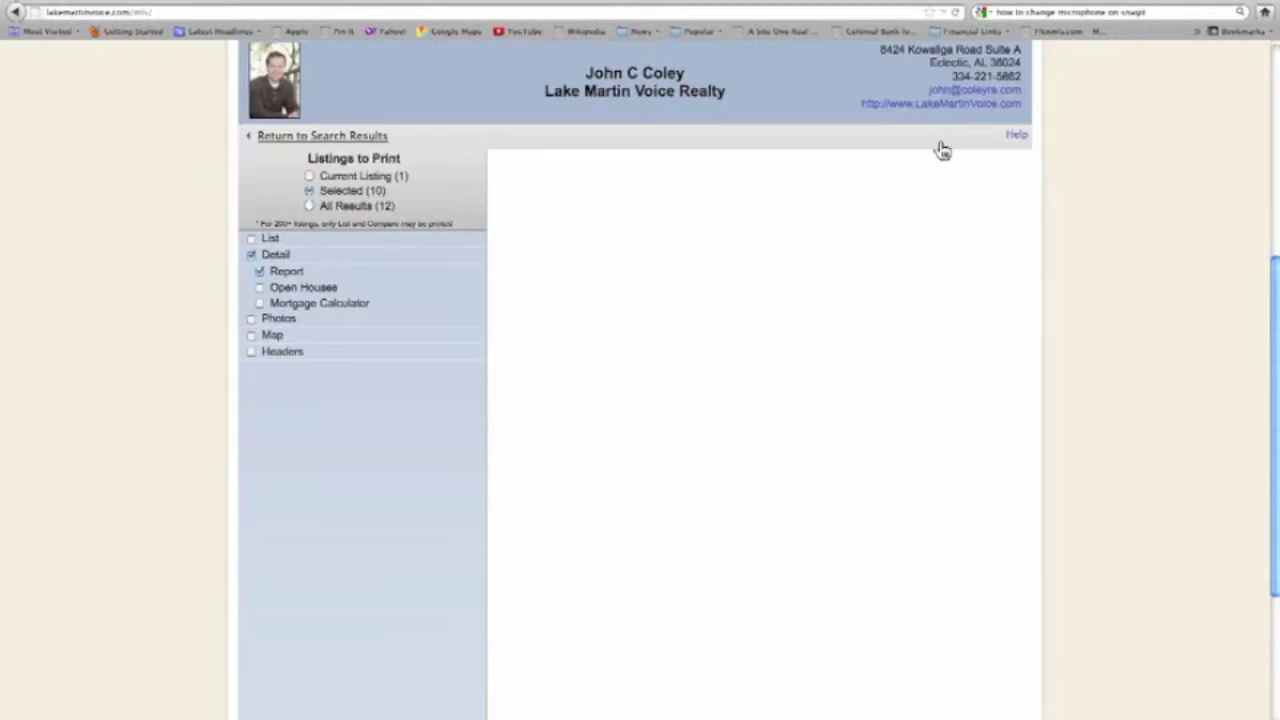
left_click(251, 241)
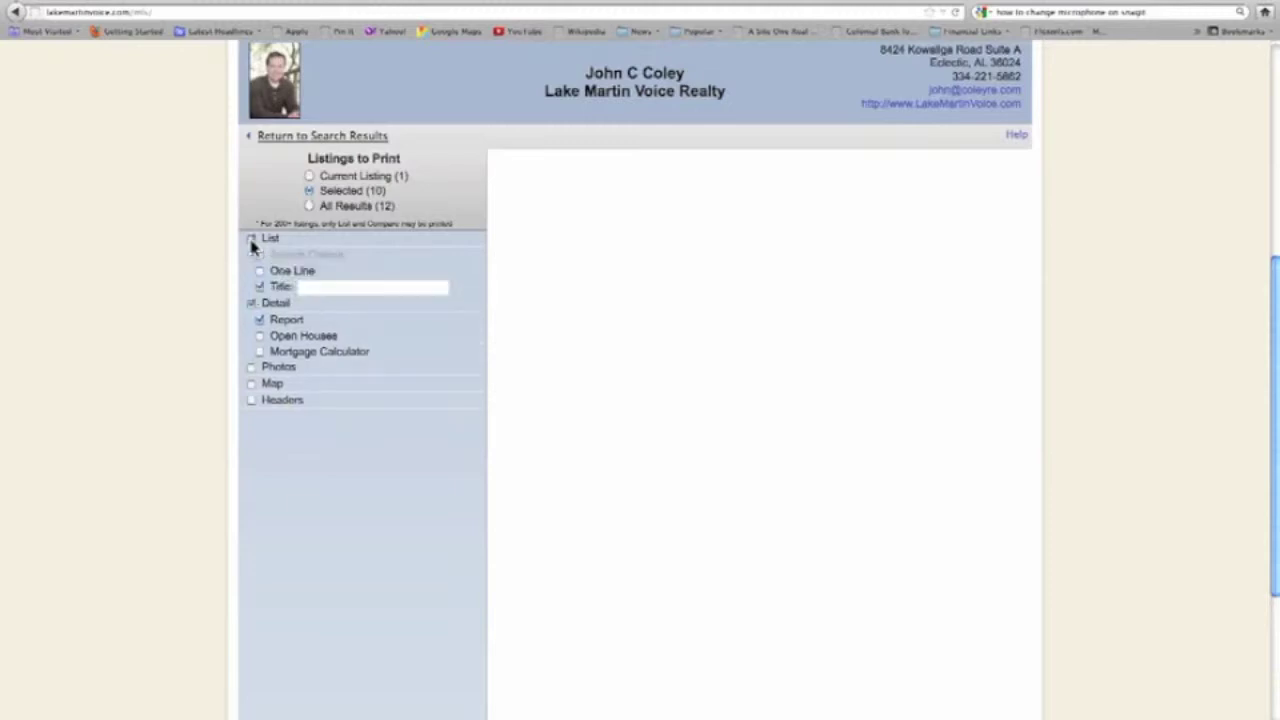
left_click(258, 319)
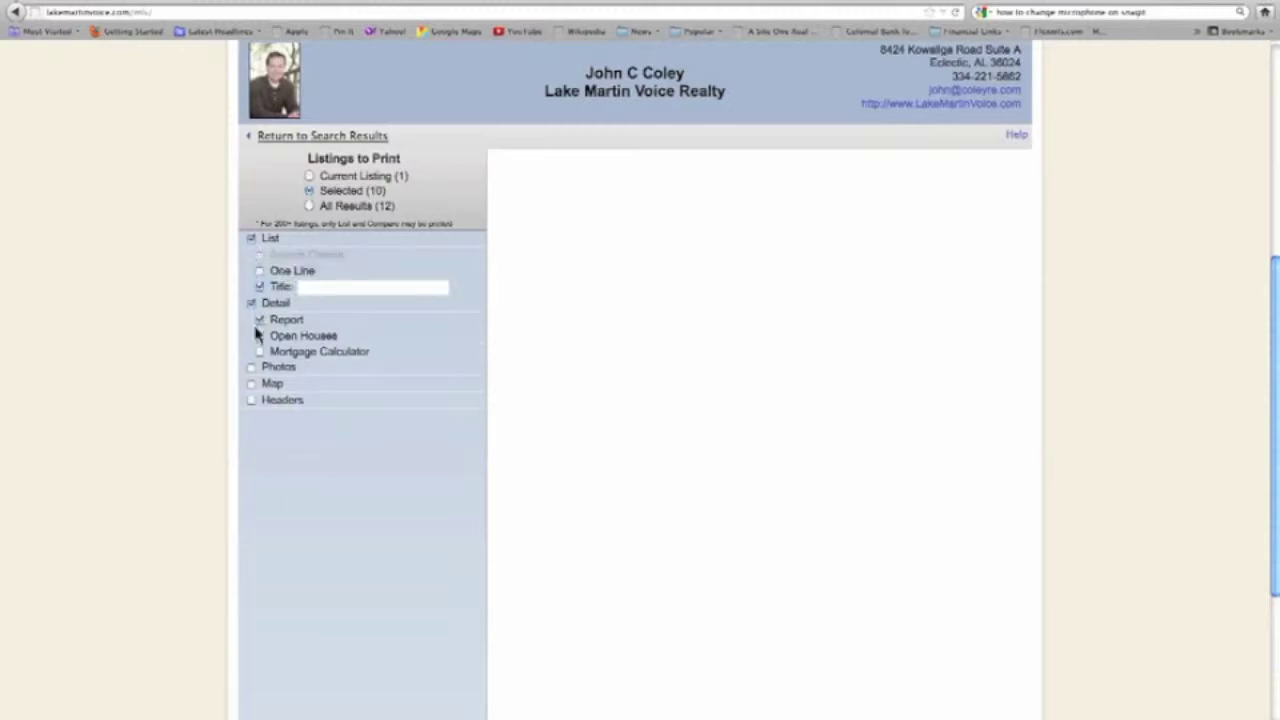
left_click(251, 384)
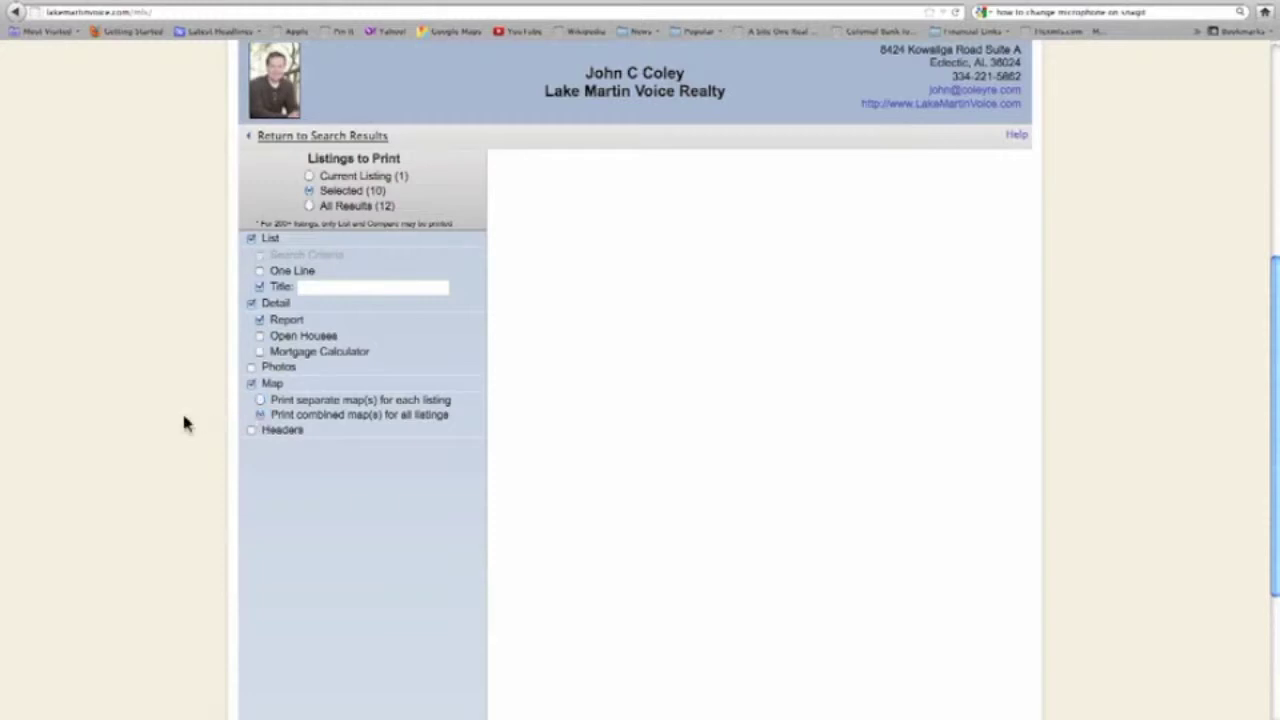
scroll(184, 422, "down", 4)
left_click(340, 644)
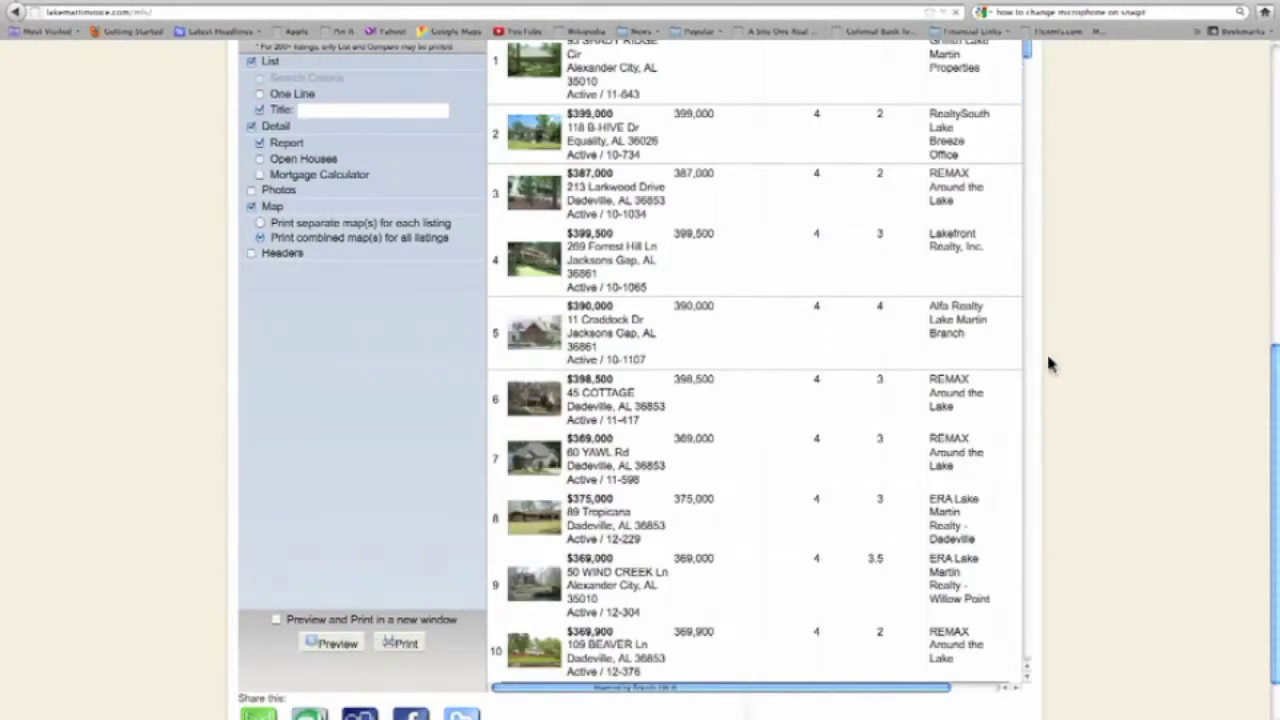
Scroll through the print preview's listing table, combined map with legend, and detail sheets.
scroll(1040, 360, "up", 3)
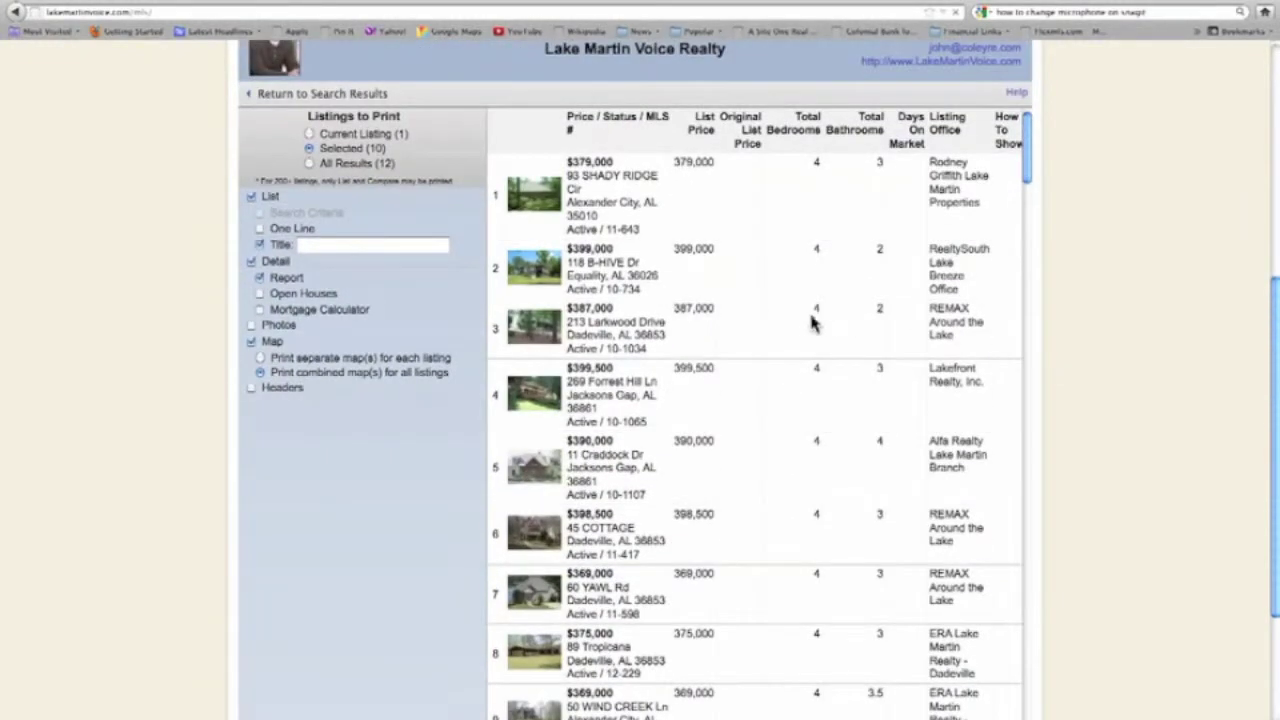
scroll(808, 322, "down", 5)
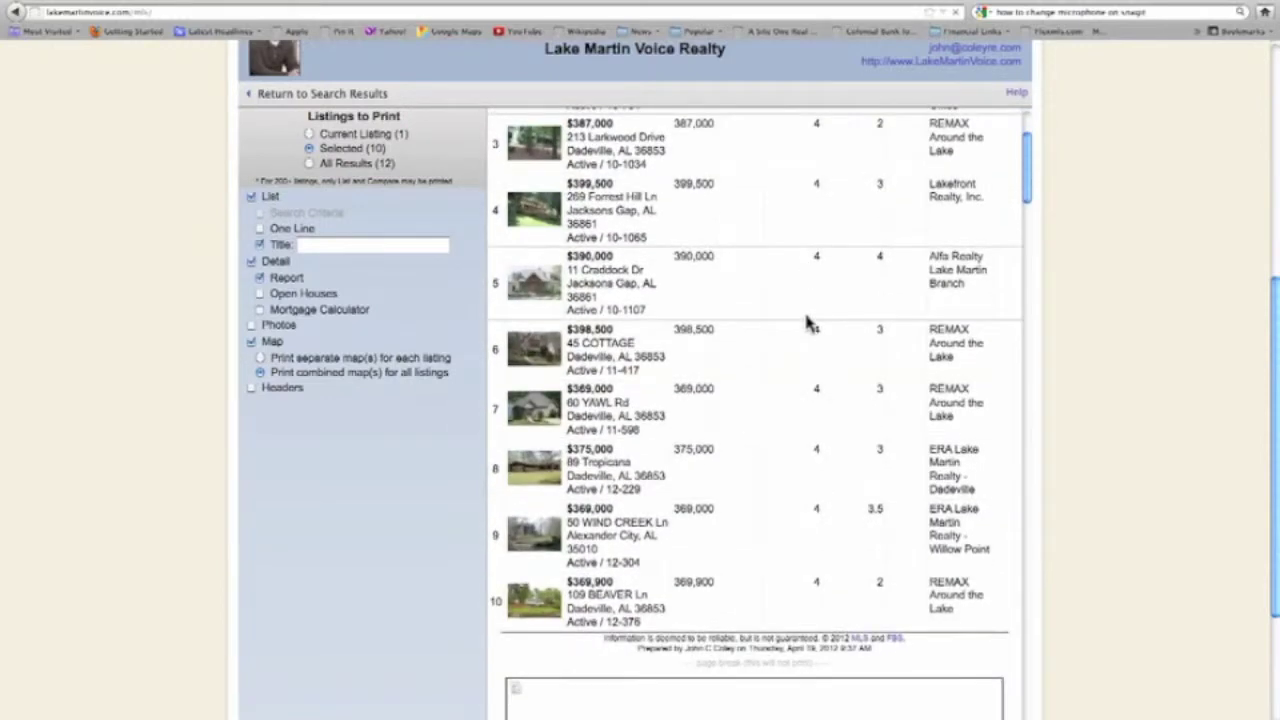
scroll(808, 322, "down", 7)
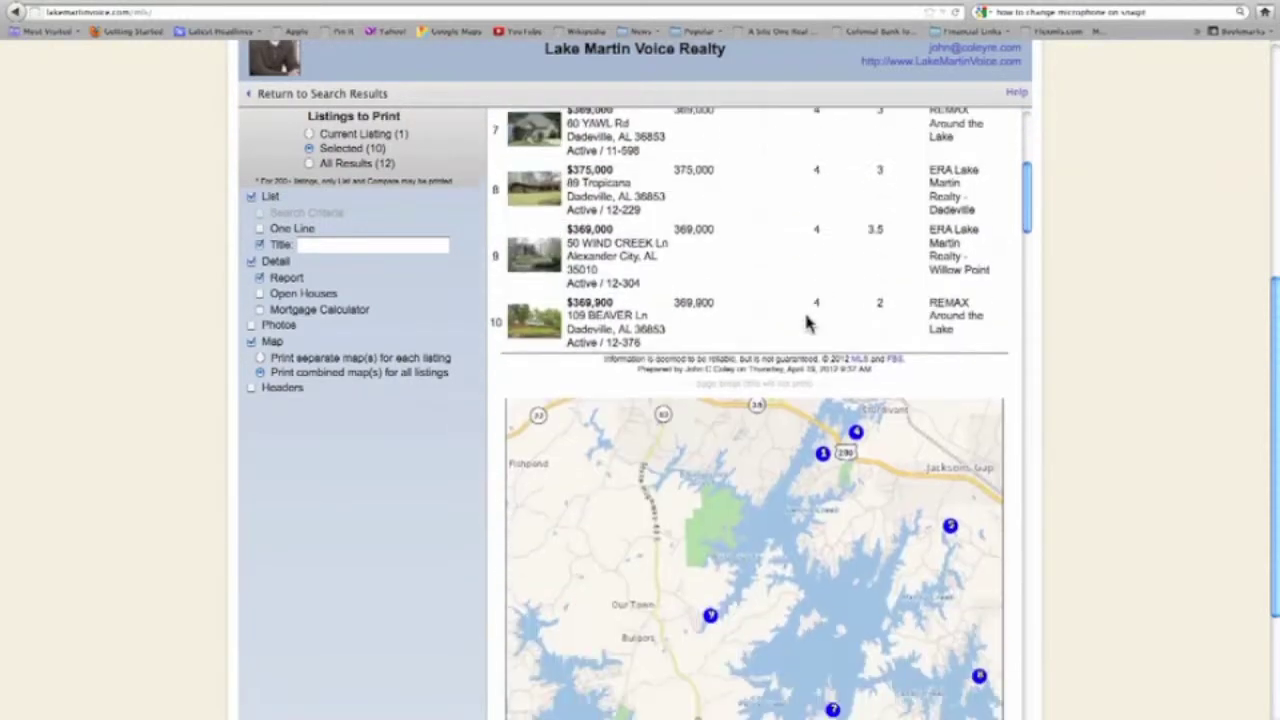
scroll(808, 322, "down", 1)
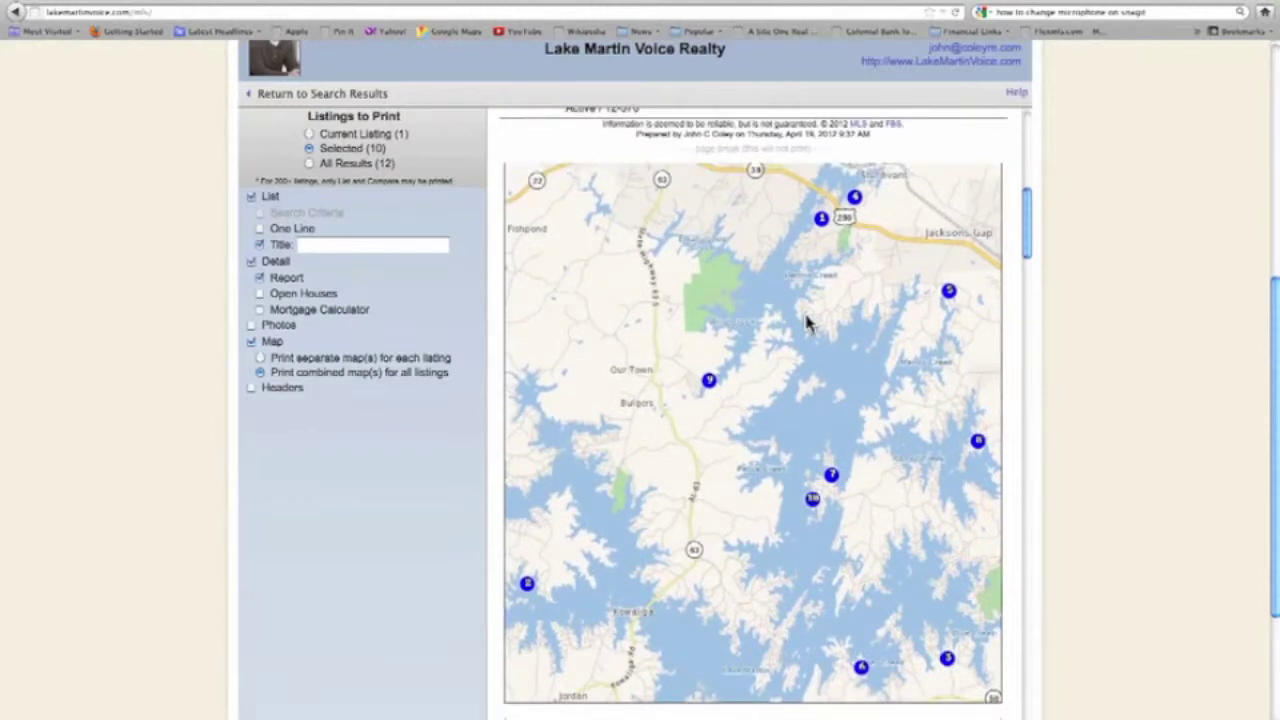
scroll(808, 322, "down", 4)
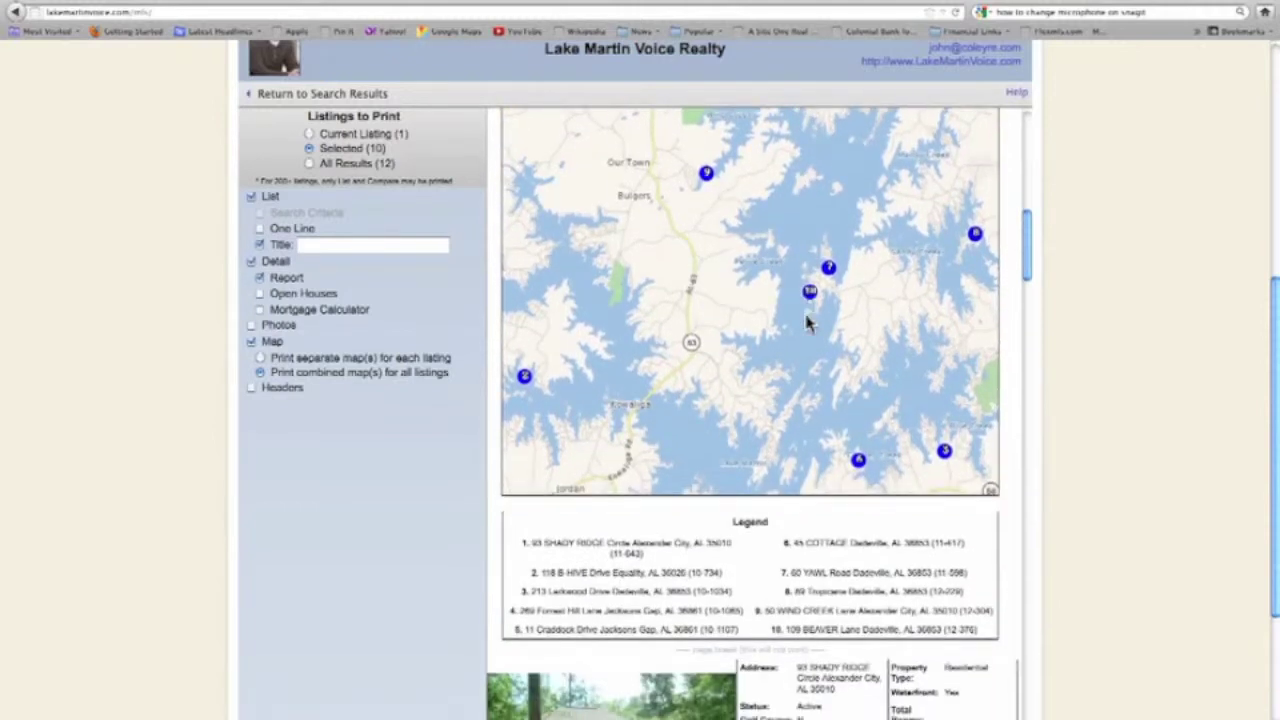
scroll(810, 322, "down", 3)
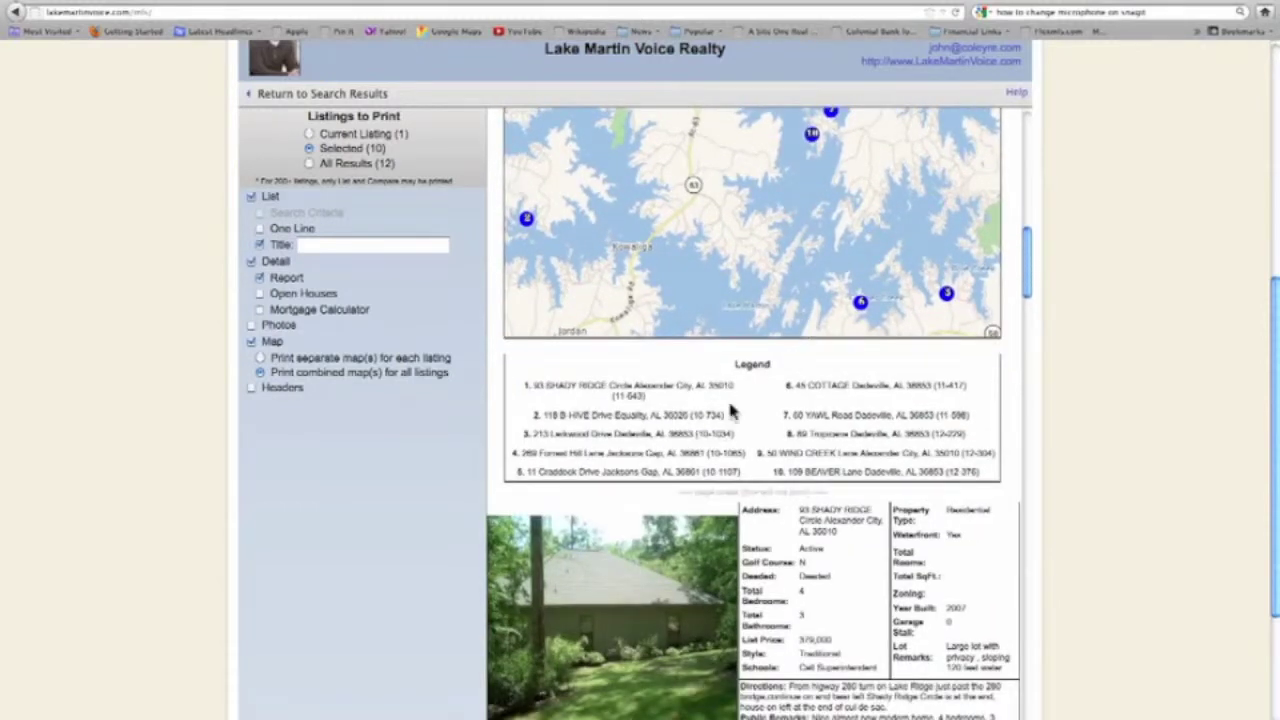
scroll(734, 258, "down", 7)
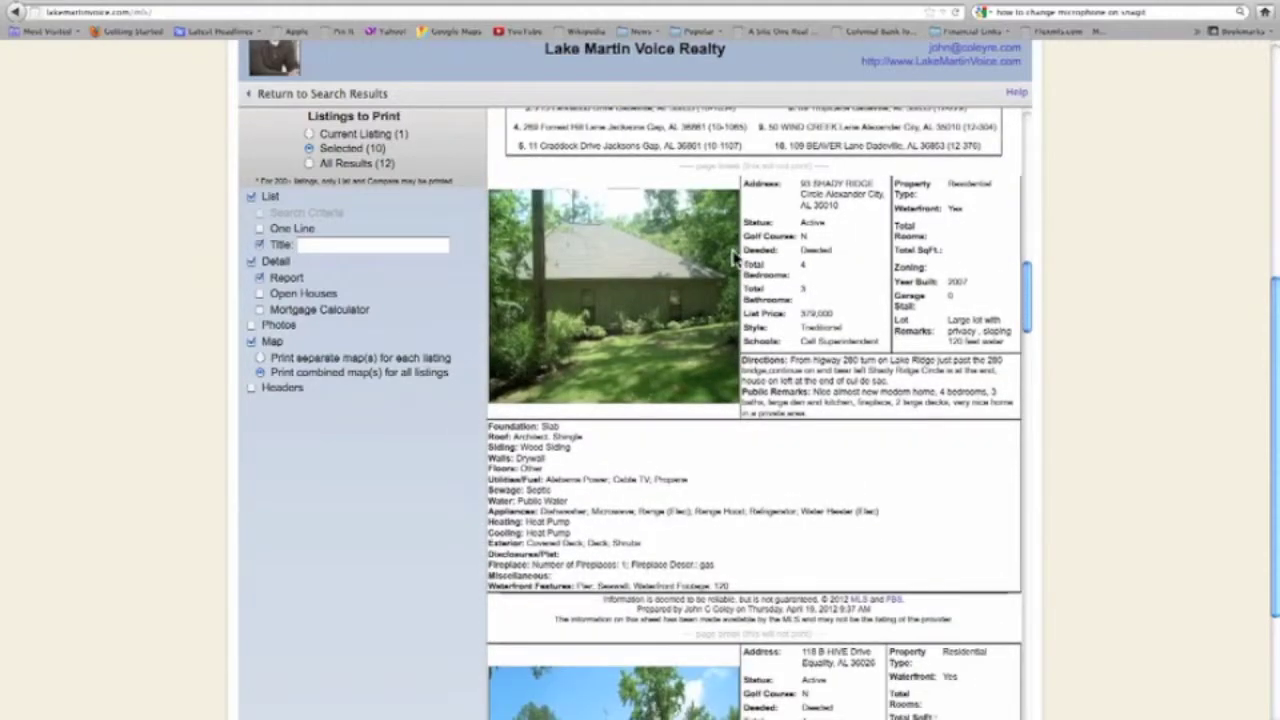
scroll(734, 258, "down", 8)
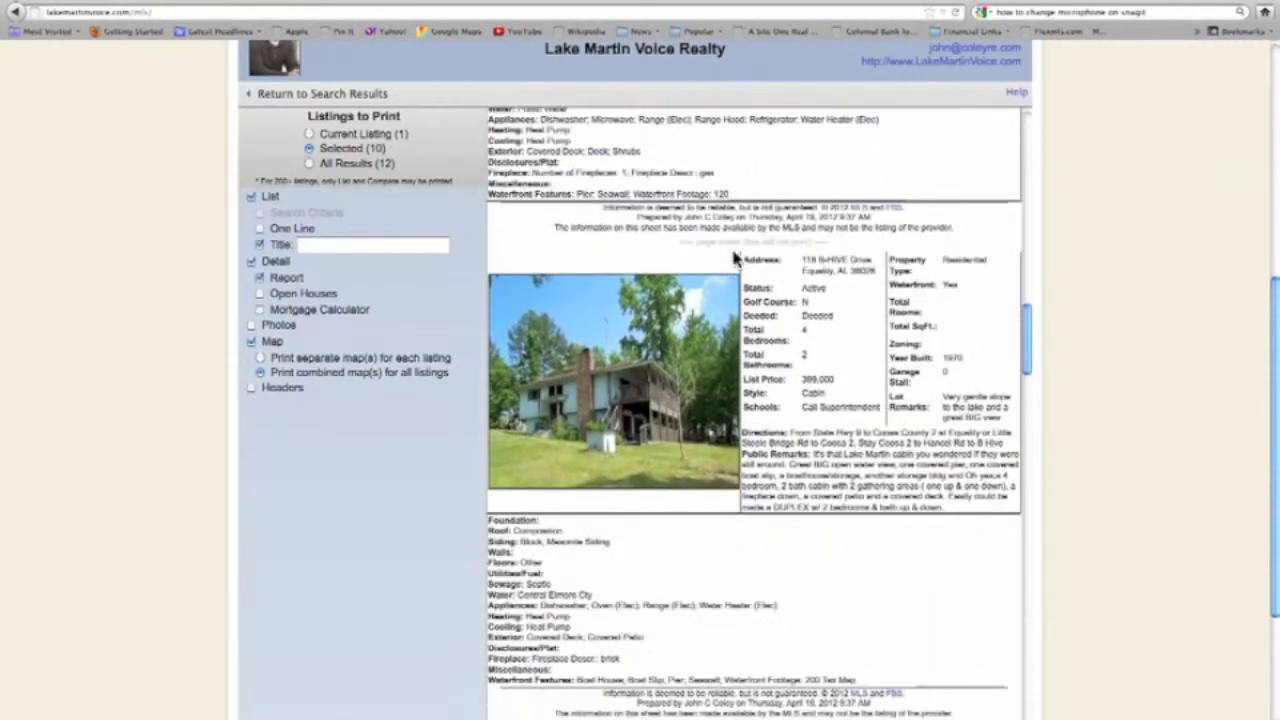
scroll(733, 258, "down", 4)
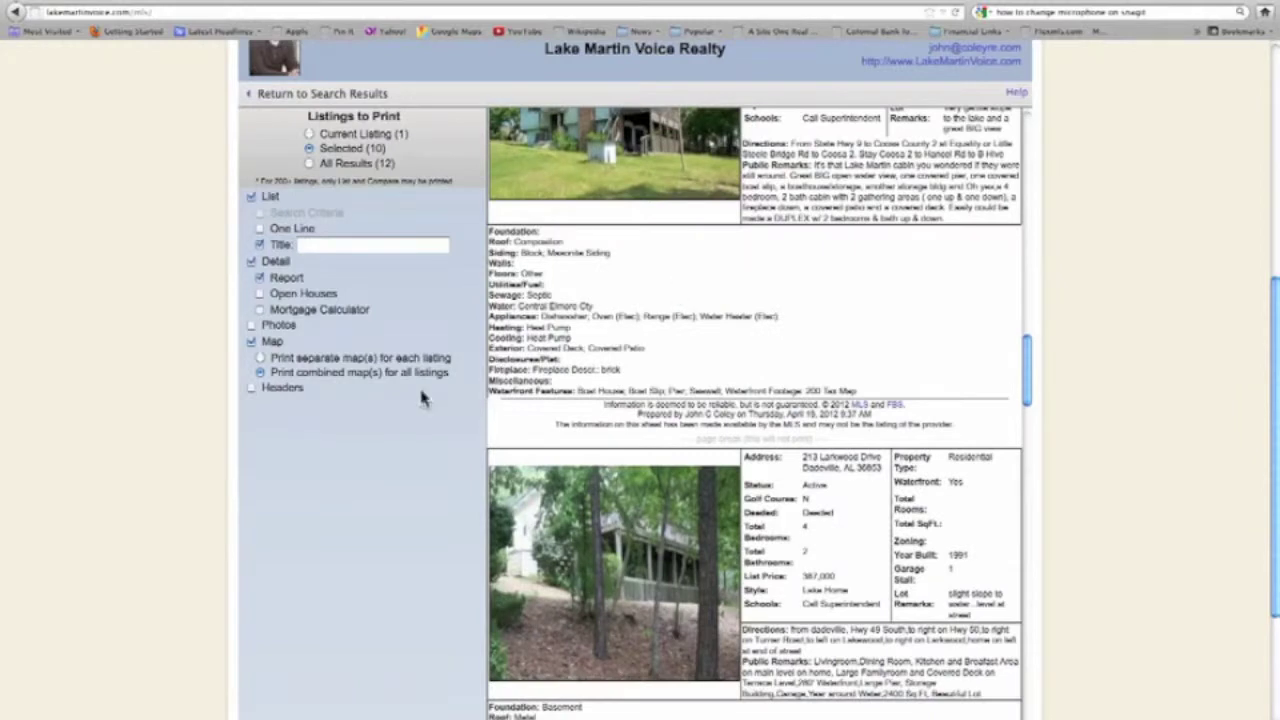
scroll(193, 481, "down", 2)
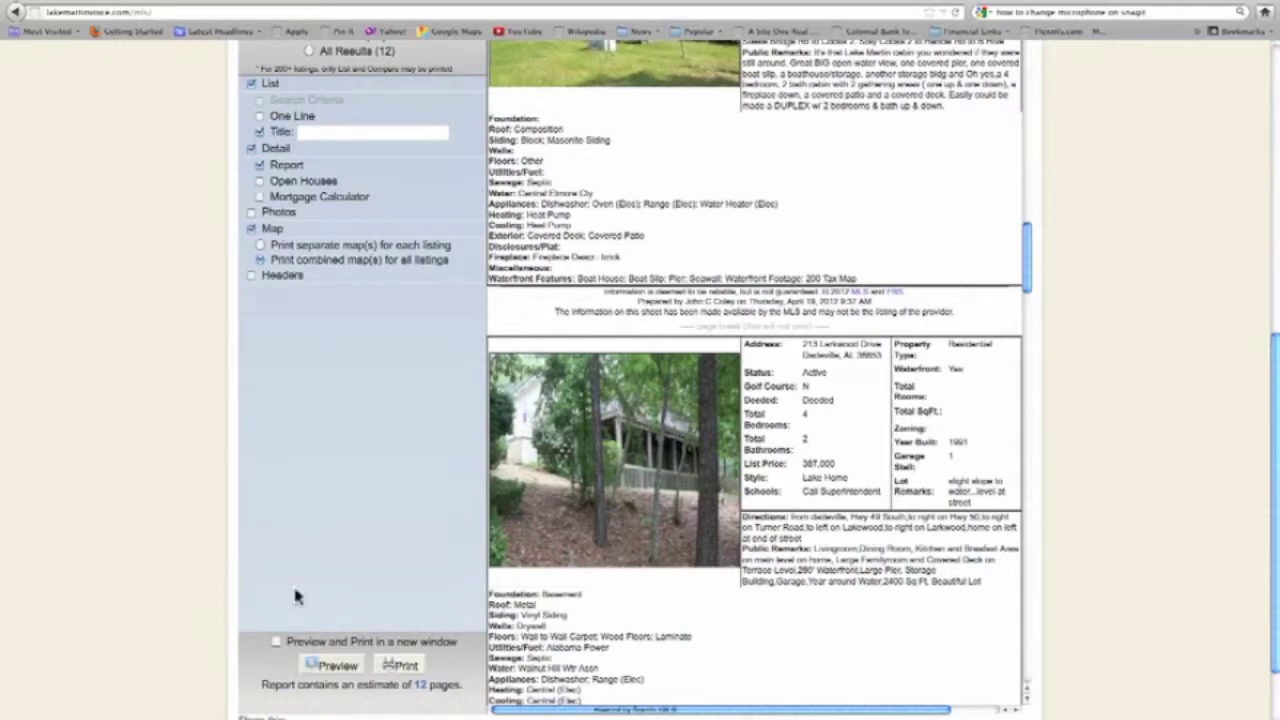
scroll(139, 472, "up", 6)
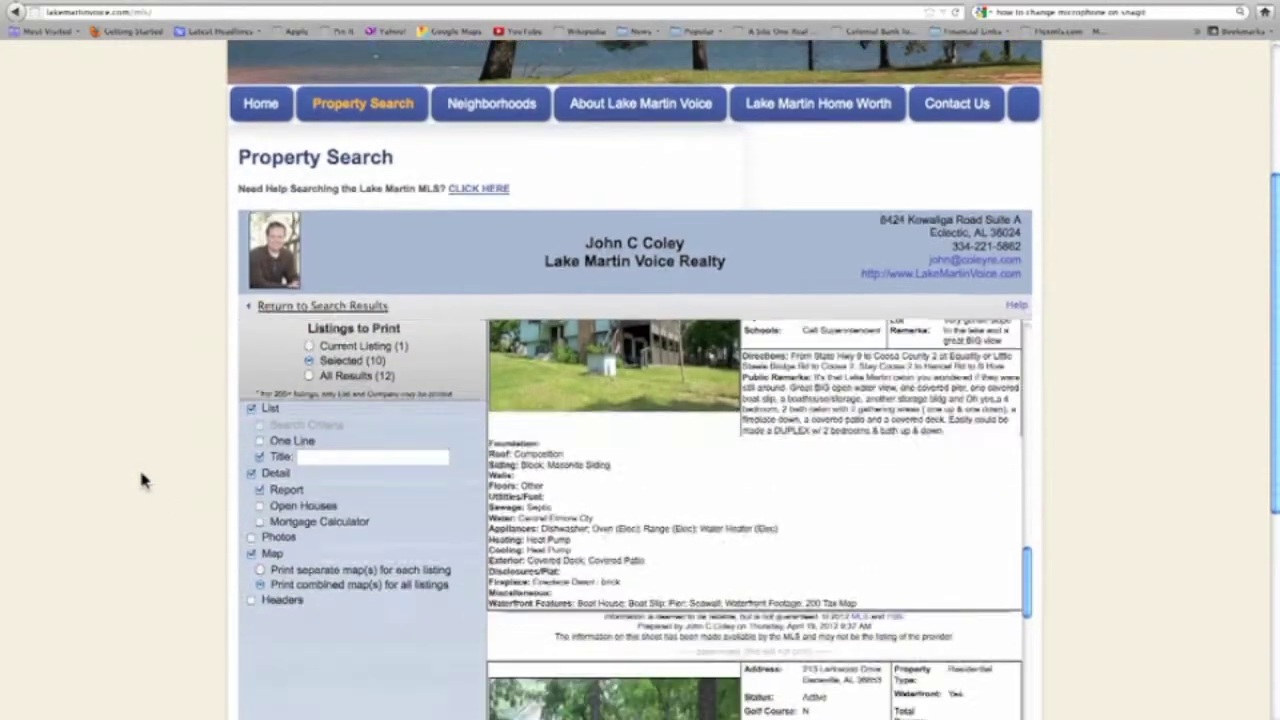
scroll(140, 473, "up", 2)
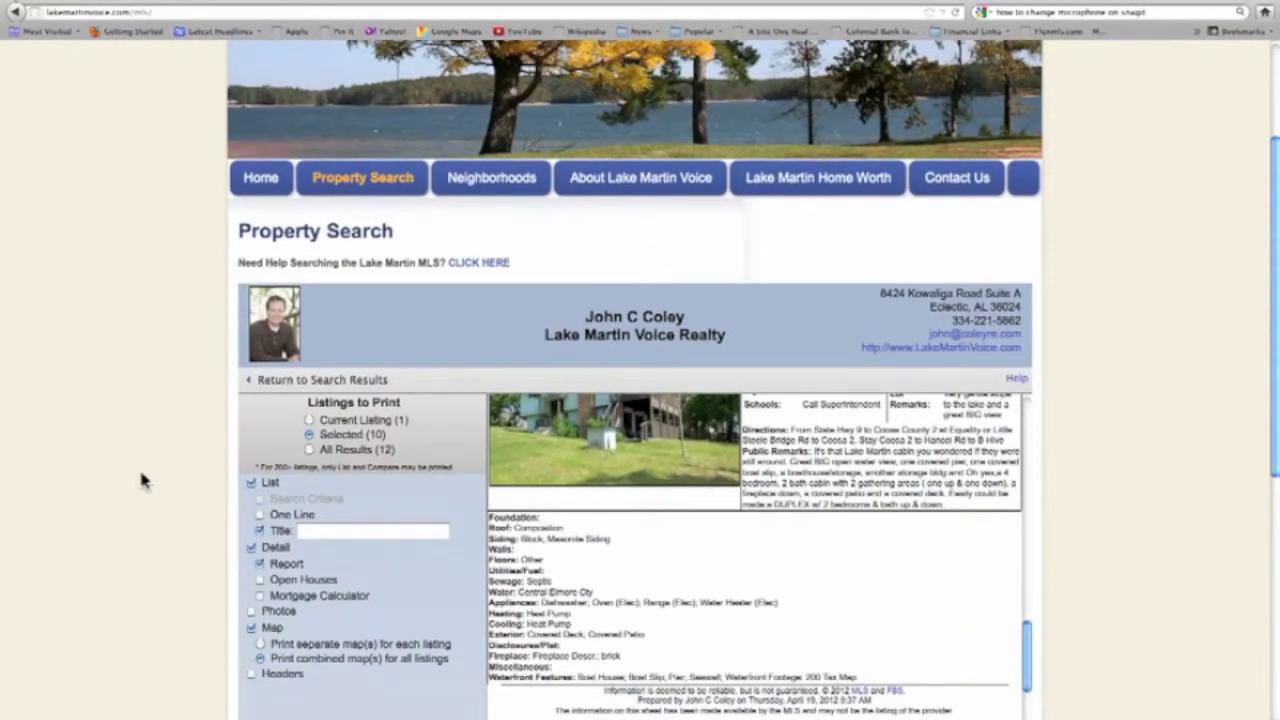
scroll(140, 474, "down", 1)
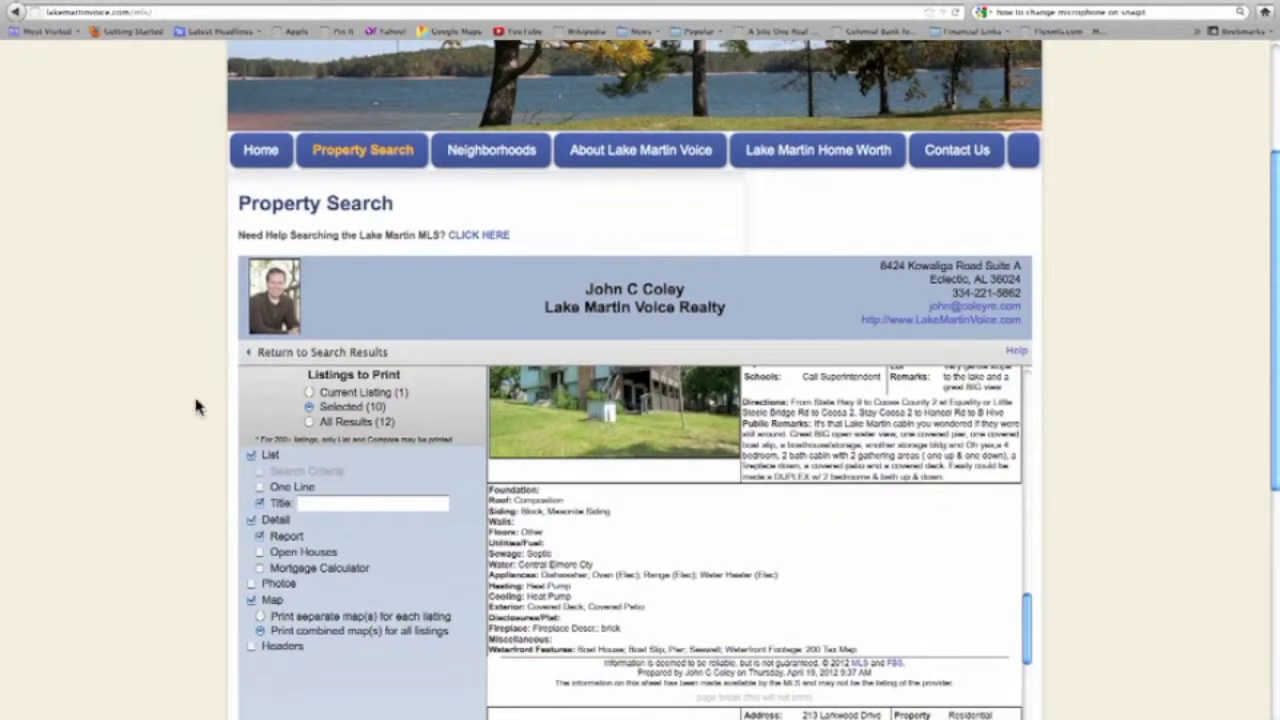
left_click(272, 355)
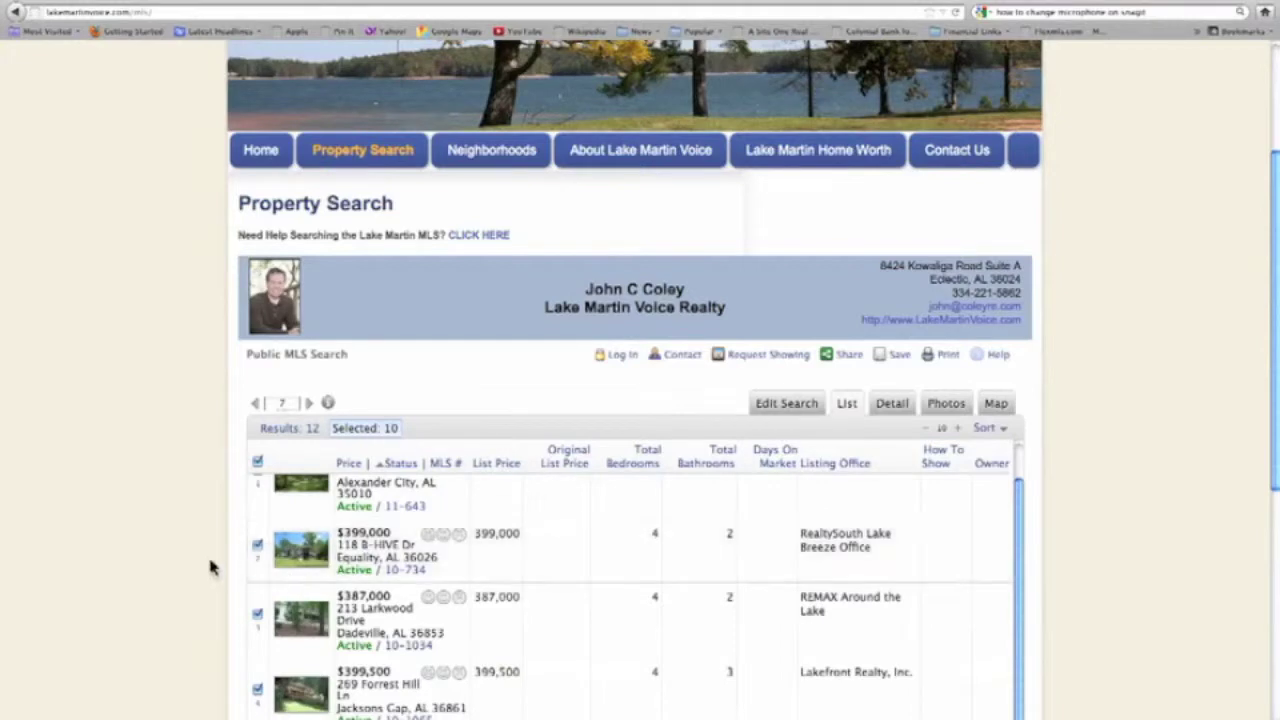
scroll(195, 568, "down", 3)
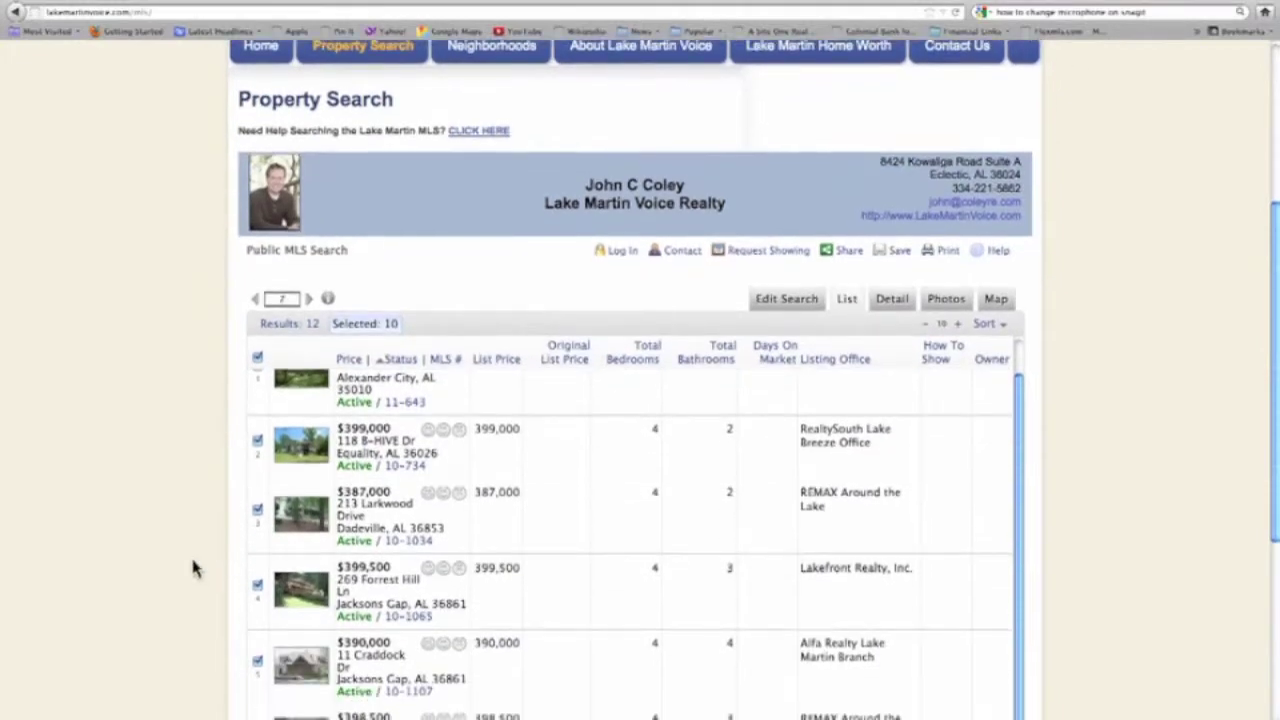
left_click(257, 661)
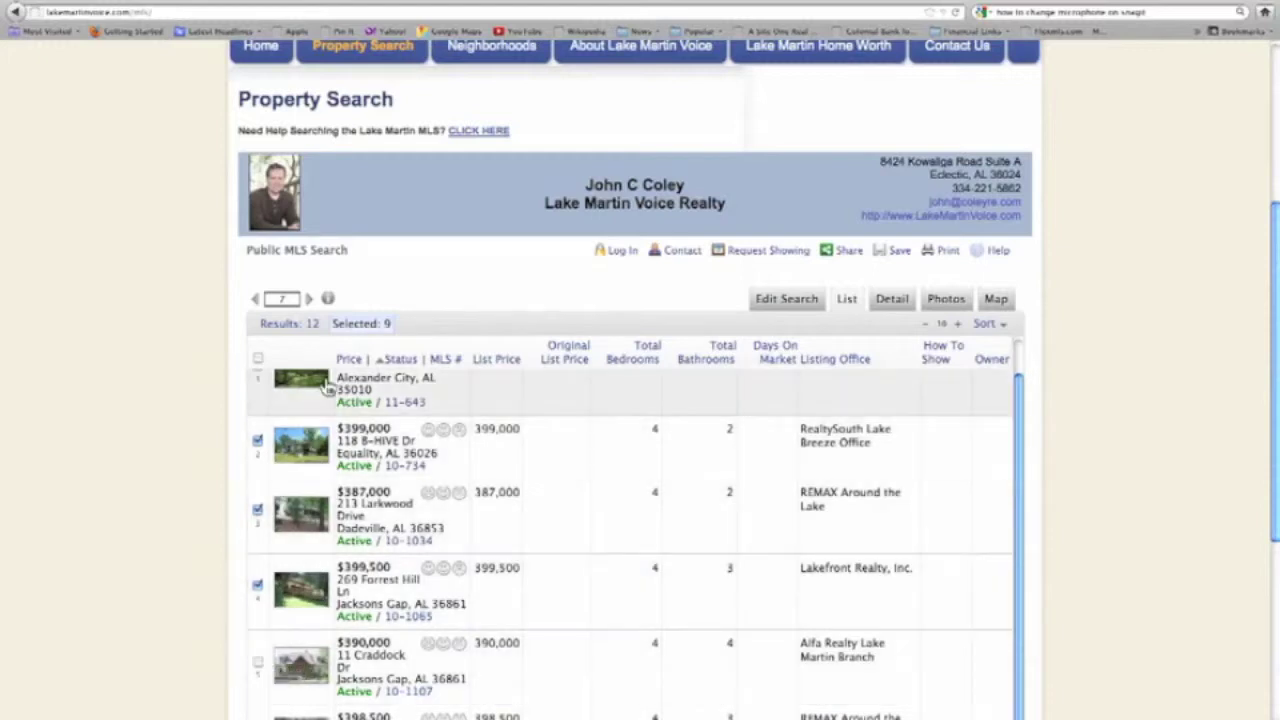
left_click(348, 325)
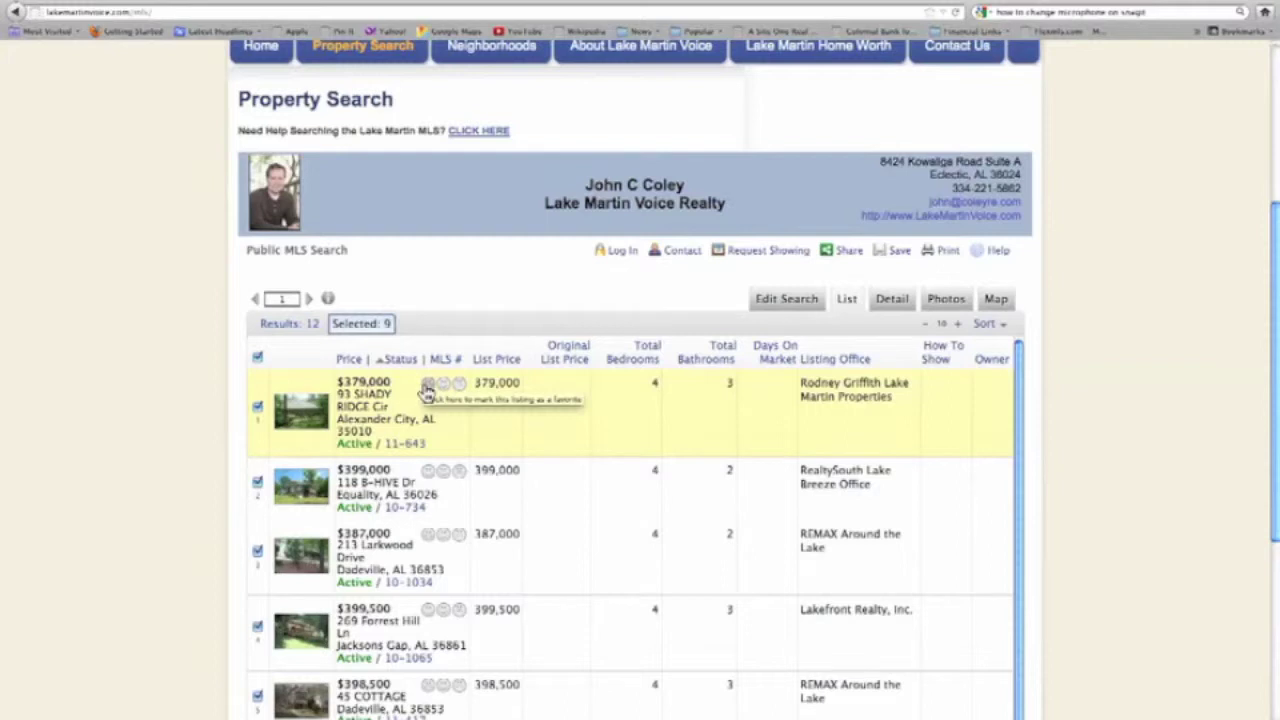
left_click(426, 388)
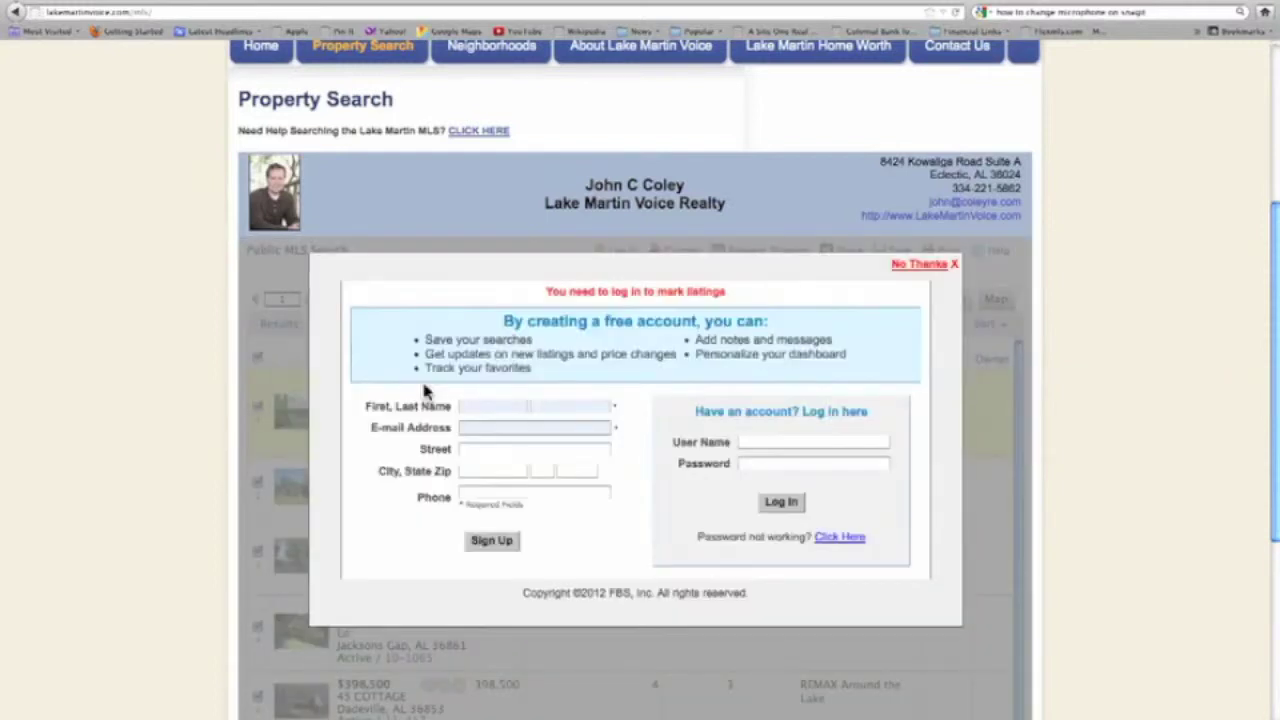